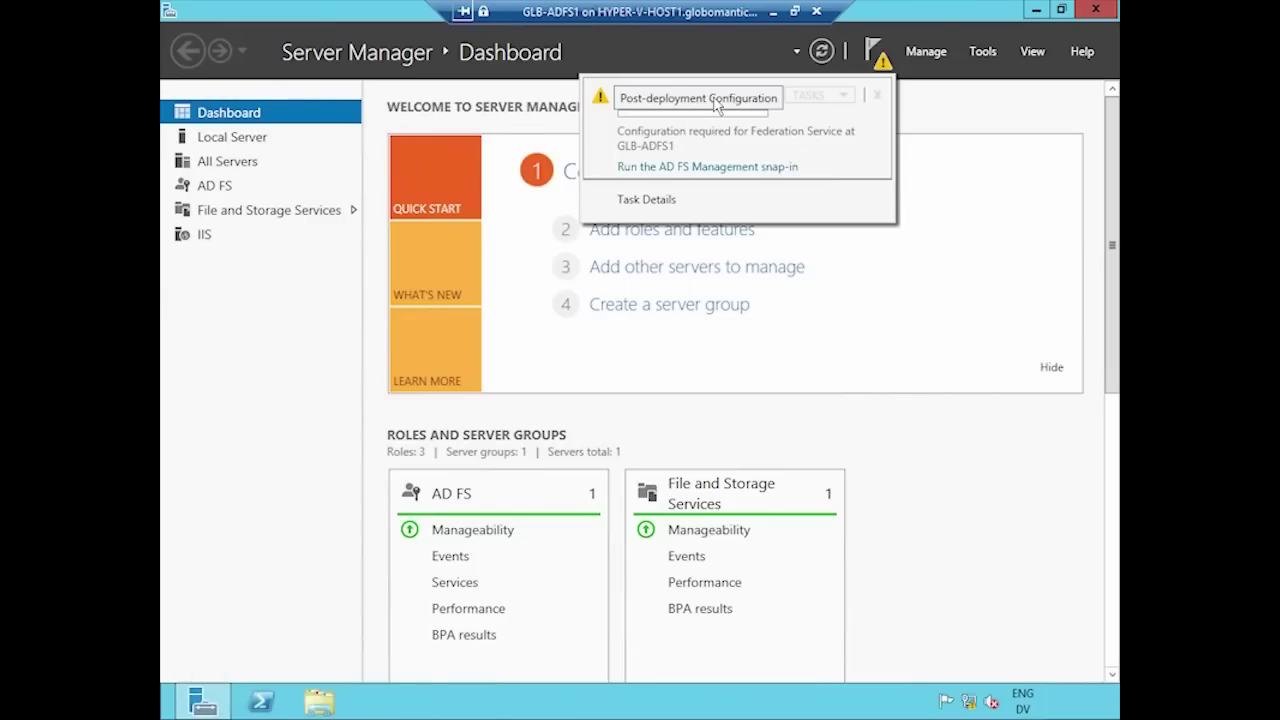
Step: Launch the AD FS Management snap-in from Server Manager's post-deployment configuration notice
left_click(787, 168)
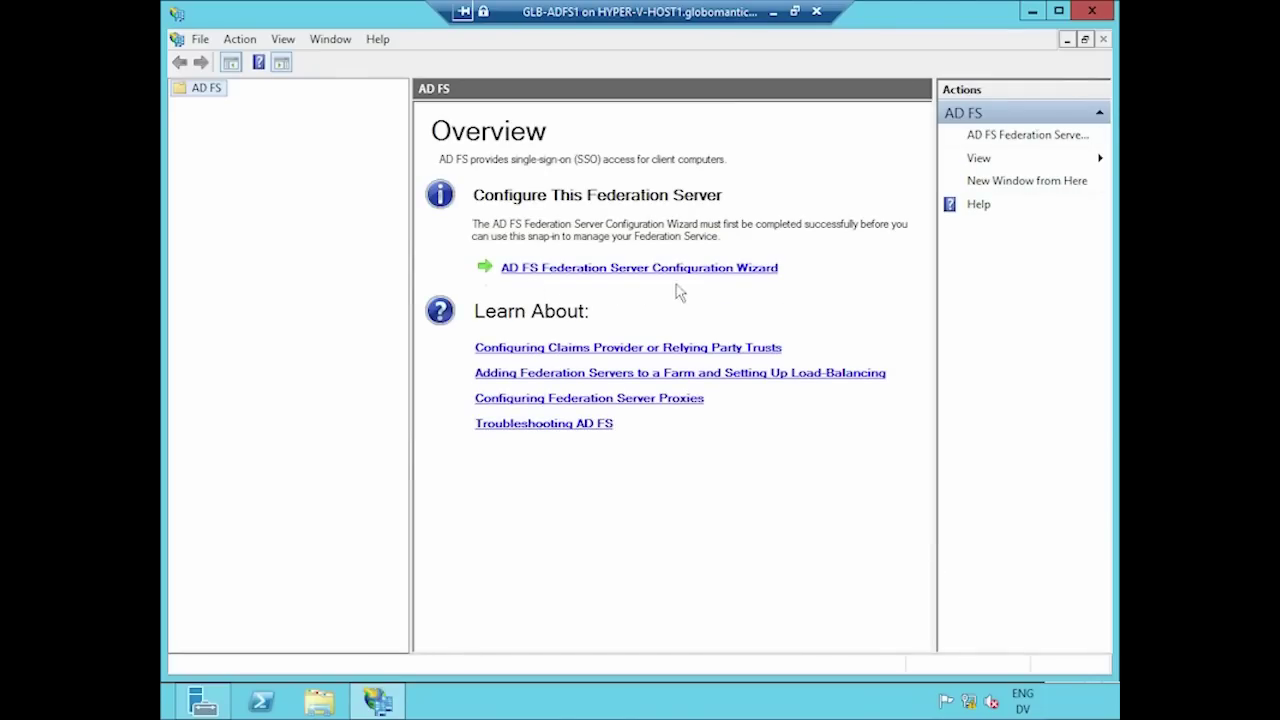
Step: Start the AD FS Federation Server Configuration Wizard and choose 'Create a new Federation Service'
left_click(715, 279)
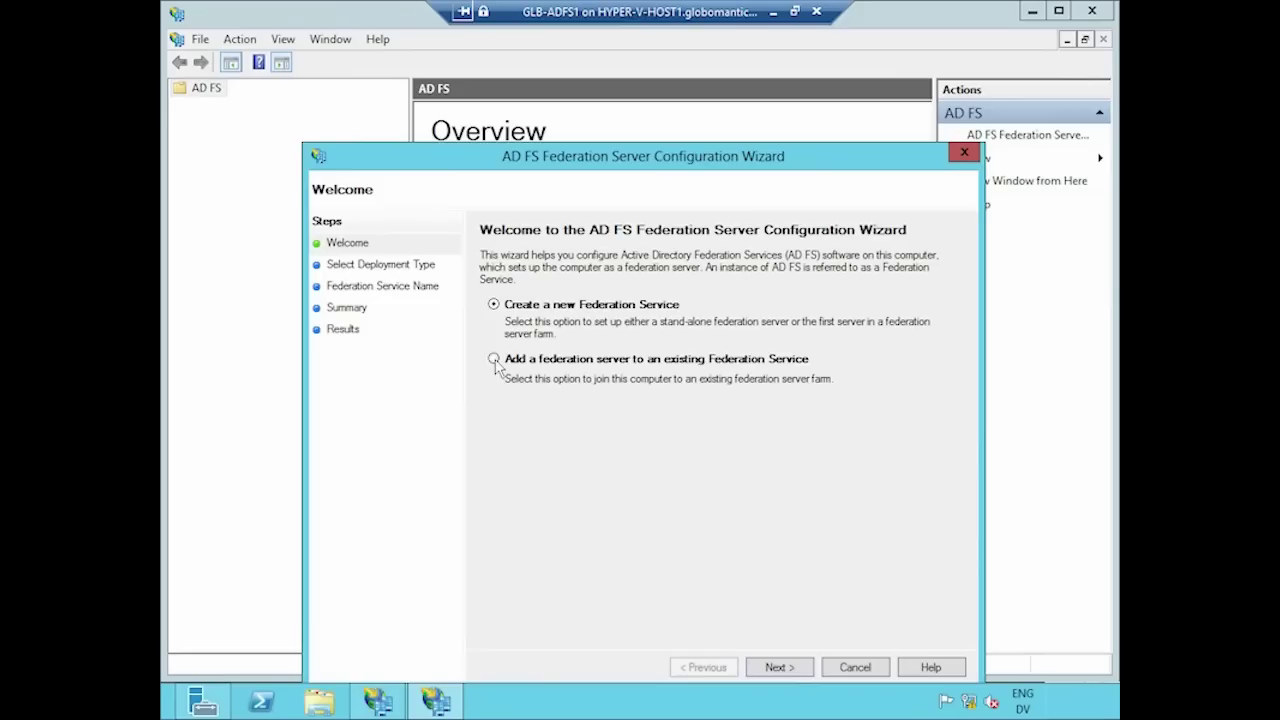
left_click(493, 358)
left_click(496, 305)
Step: On the deployment type page, select 'Stand-alone federation server' rather than a new server farm
left_click(779, 667)
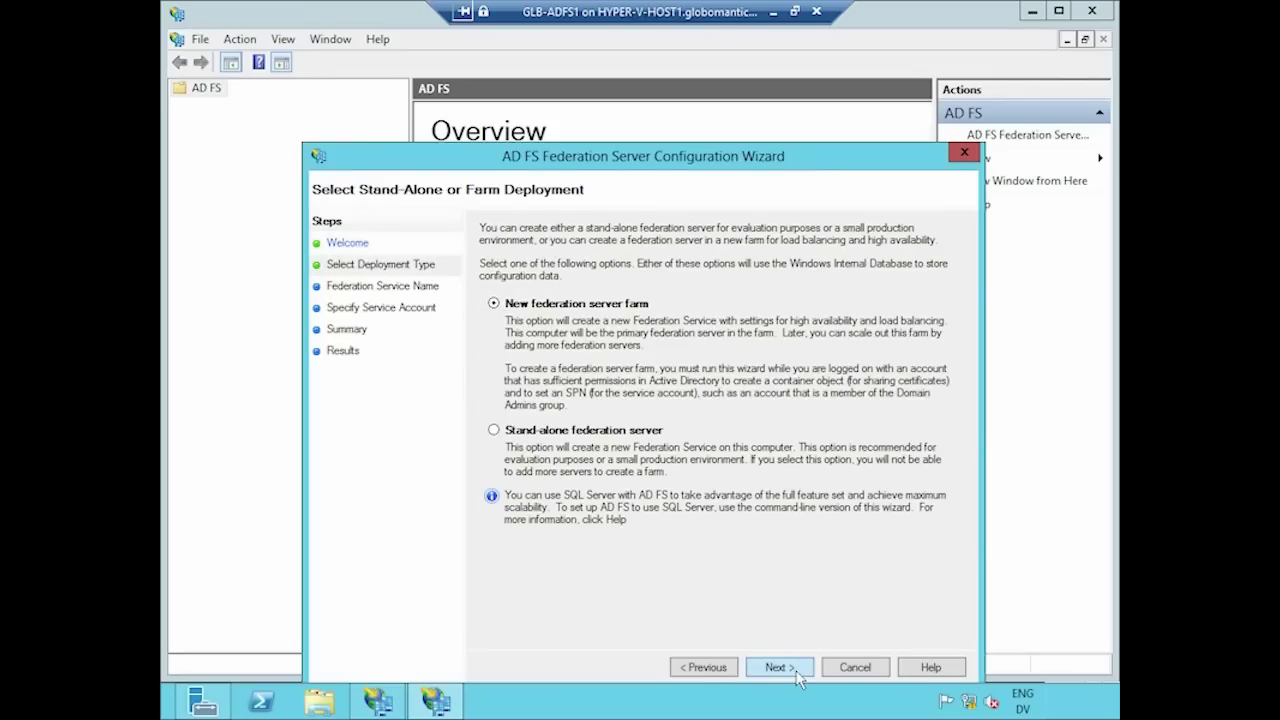
left_click(494, 431)
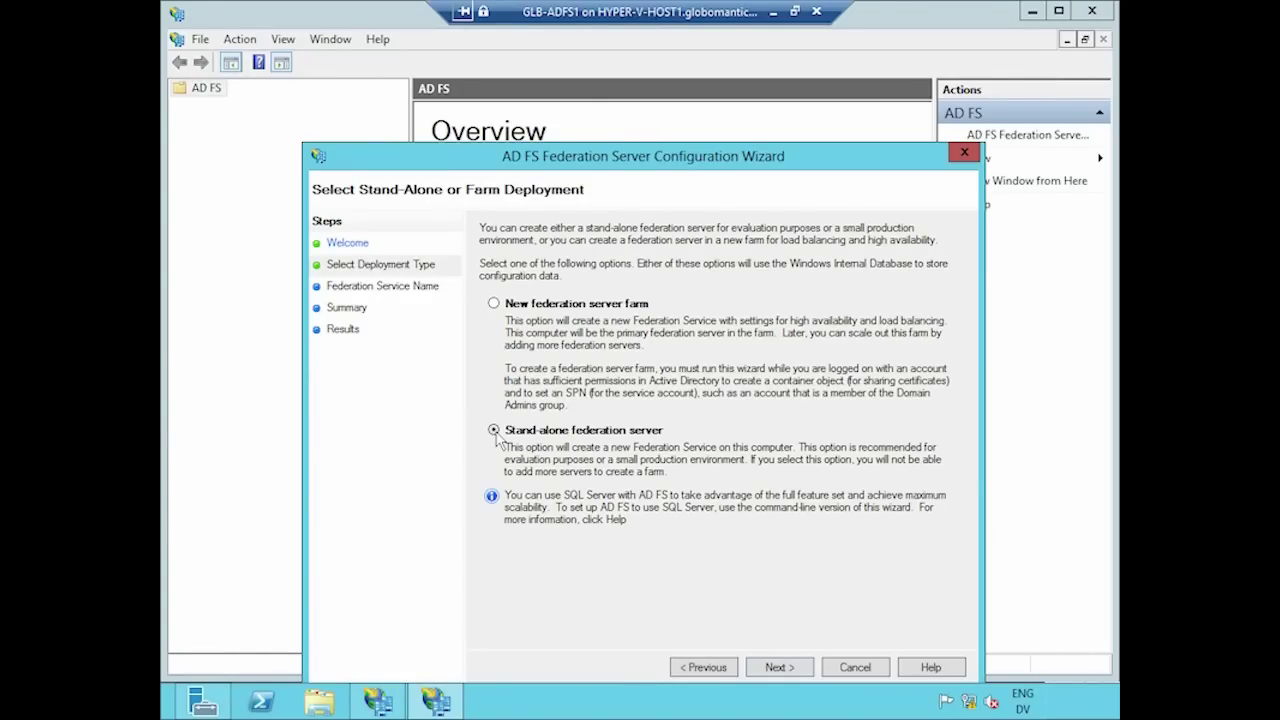
left_click(494, 304)
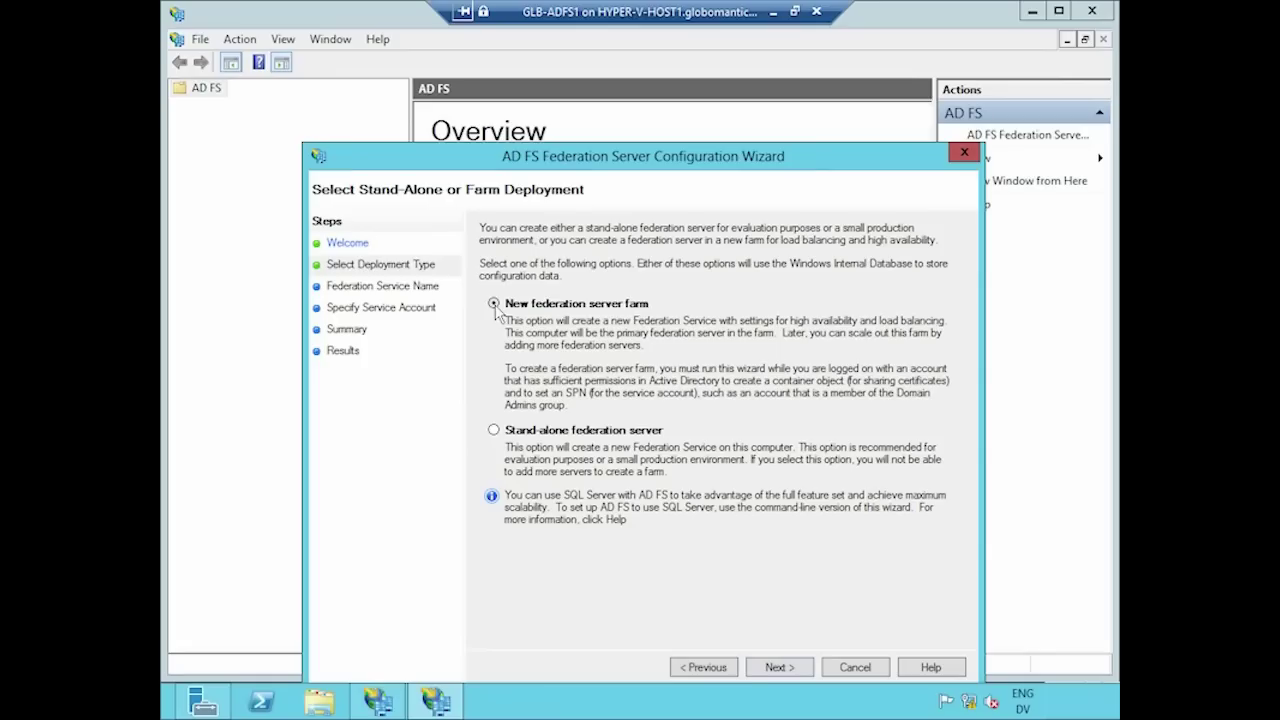
left_click(493, 430)
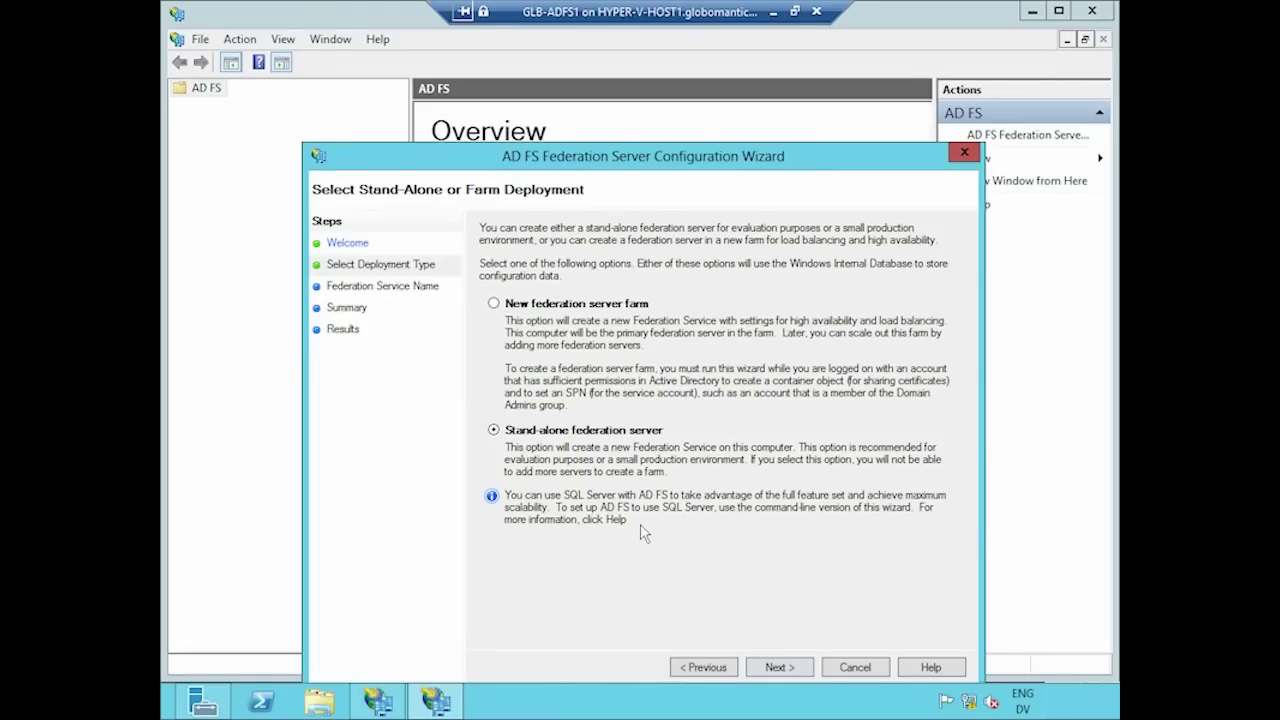
Step: Continue to the Federation Service Name page, which reports no suitable SSL certificate
left_click(778, 667)
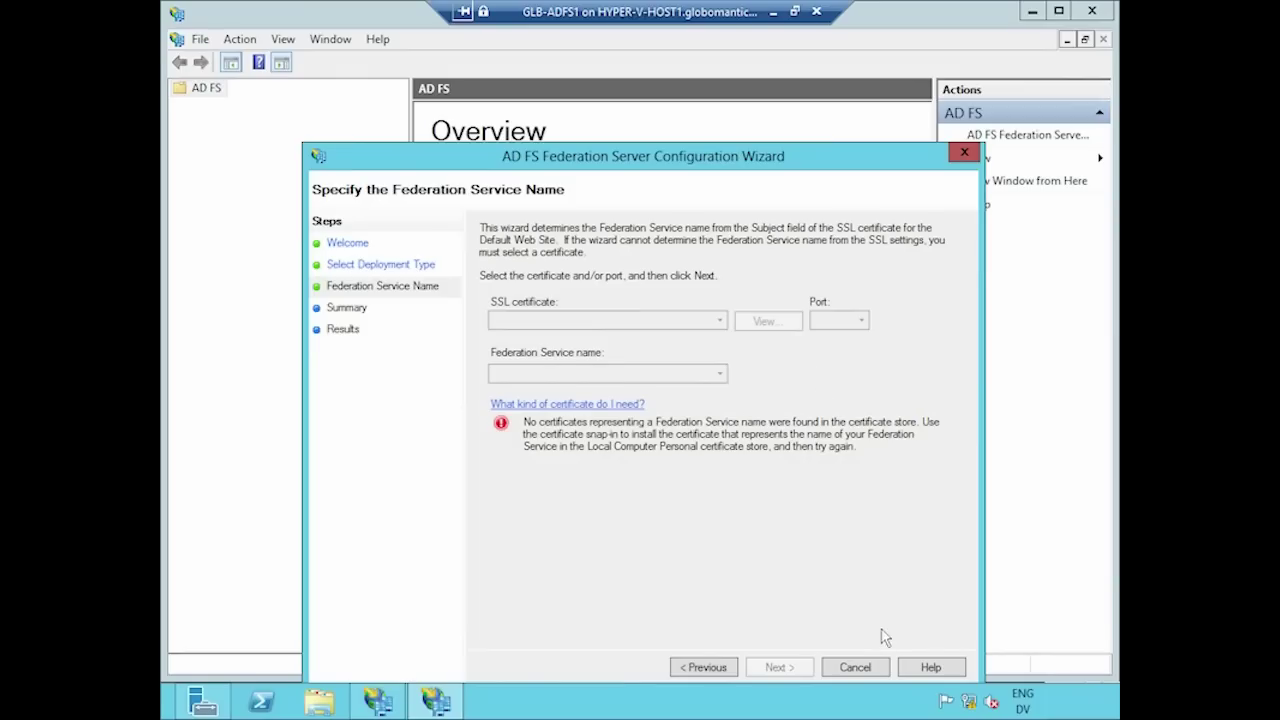
Step: Cancel the AD FS wizard and launch a new console by searching 'mmc' on Start
left_click(855, 667)
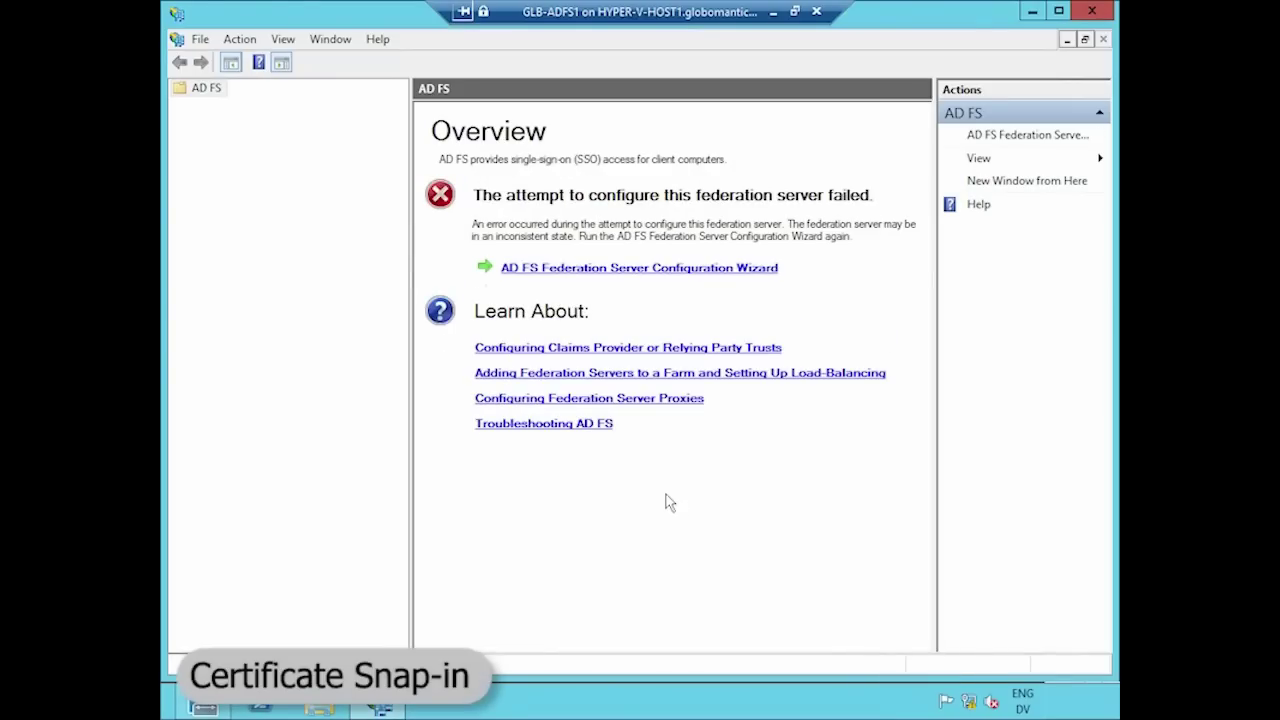
left_click(164, 716)
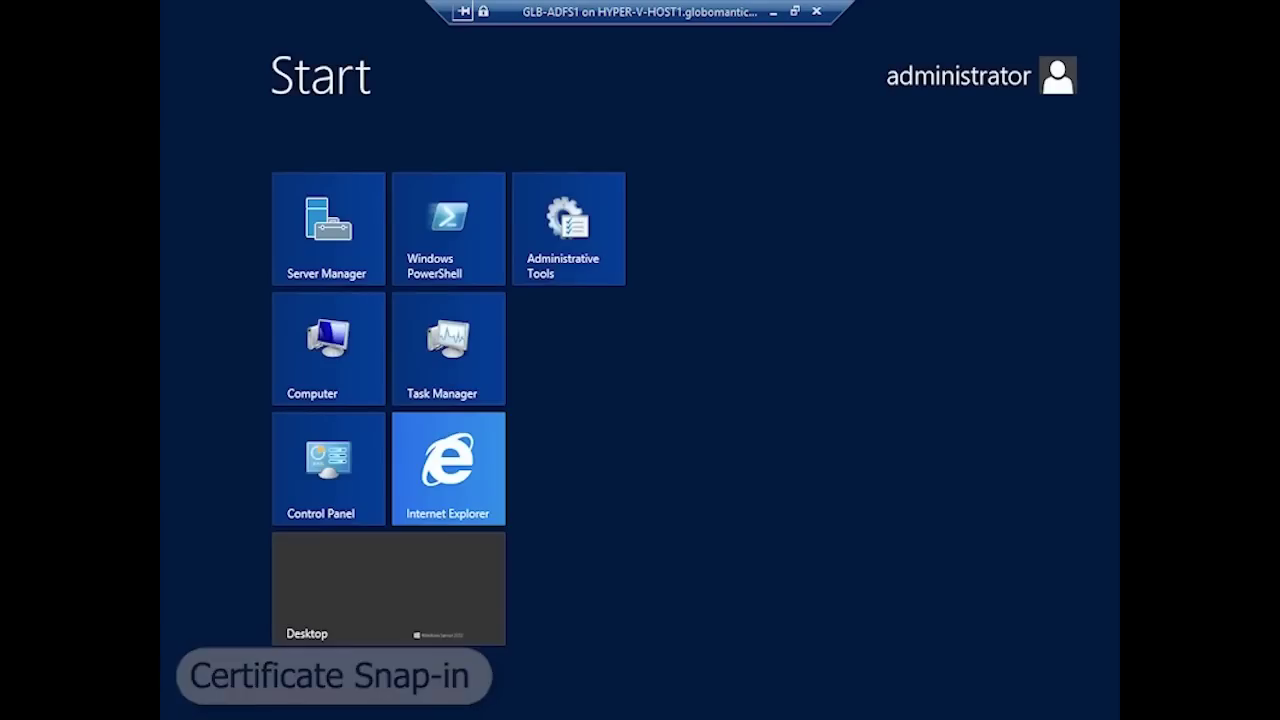
type("mmc")
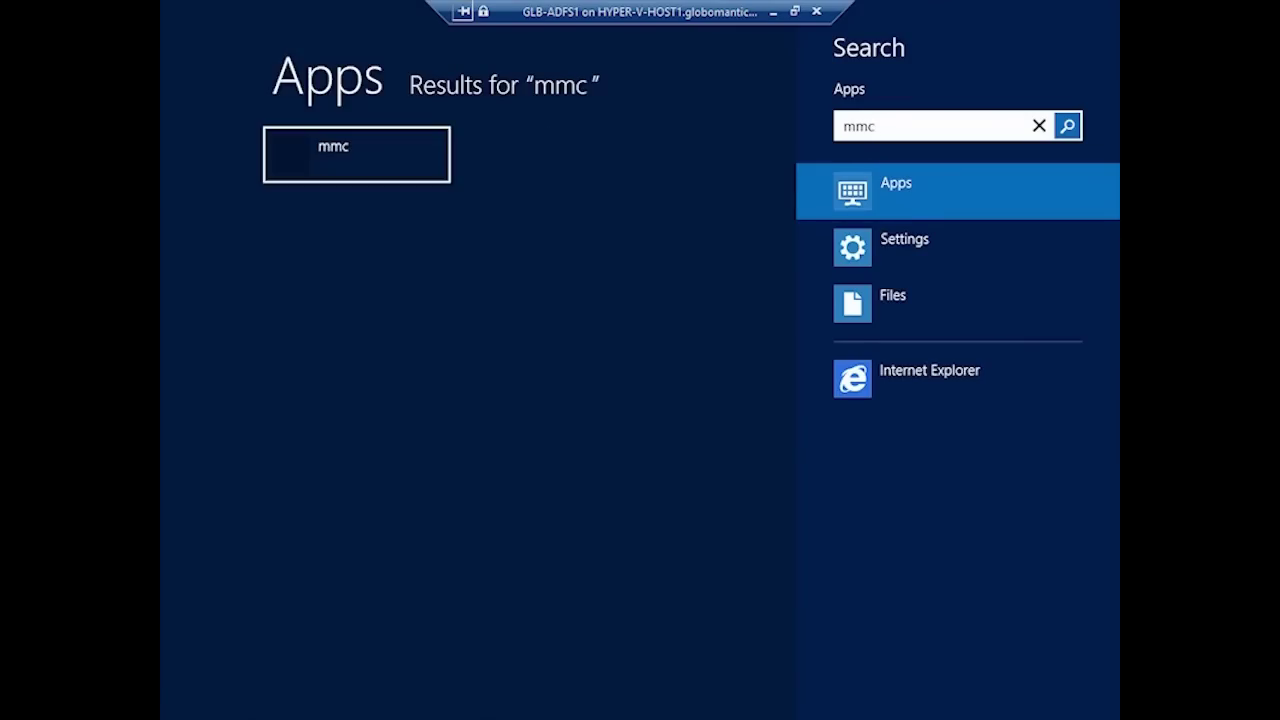
key("Return")
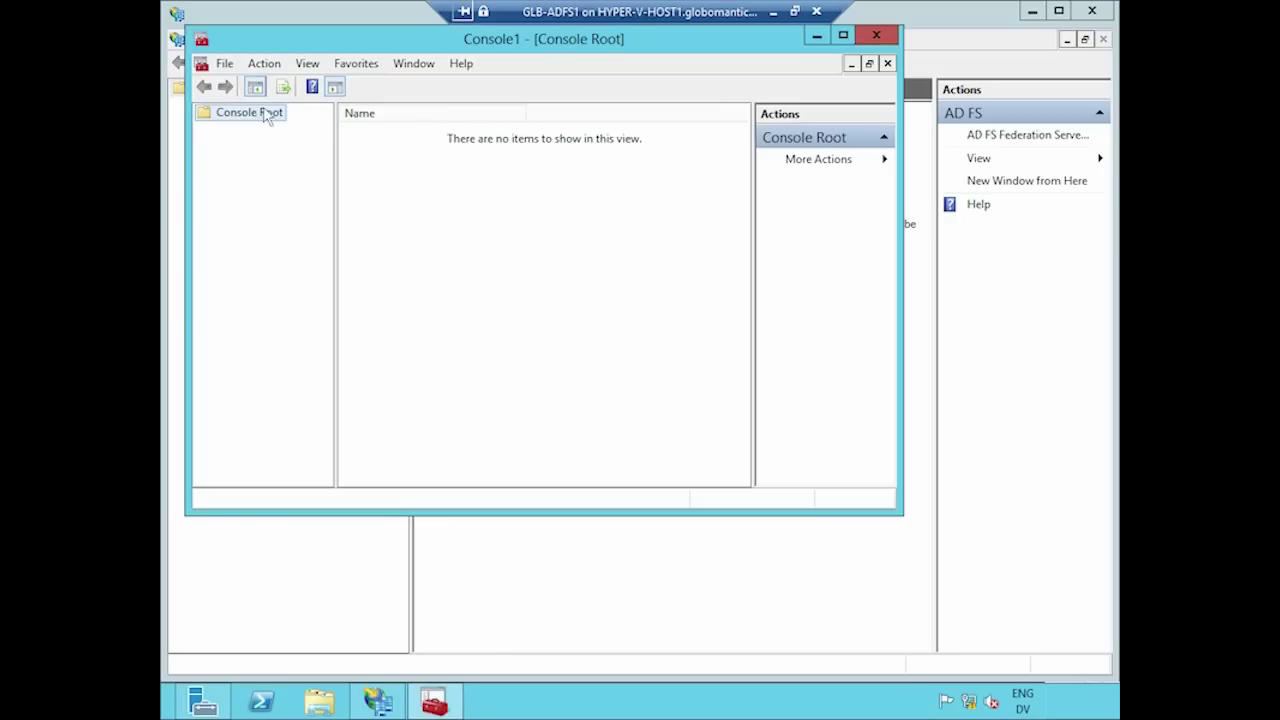
Step: Add the Certificates snap-in for the local computer account and expand its store folders
left_click(226, 65)
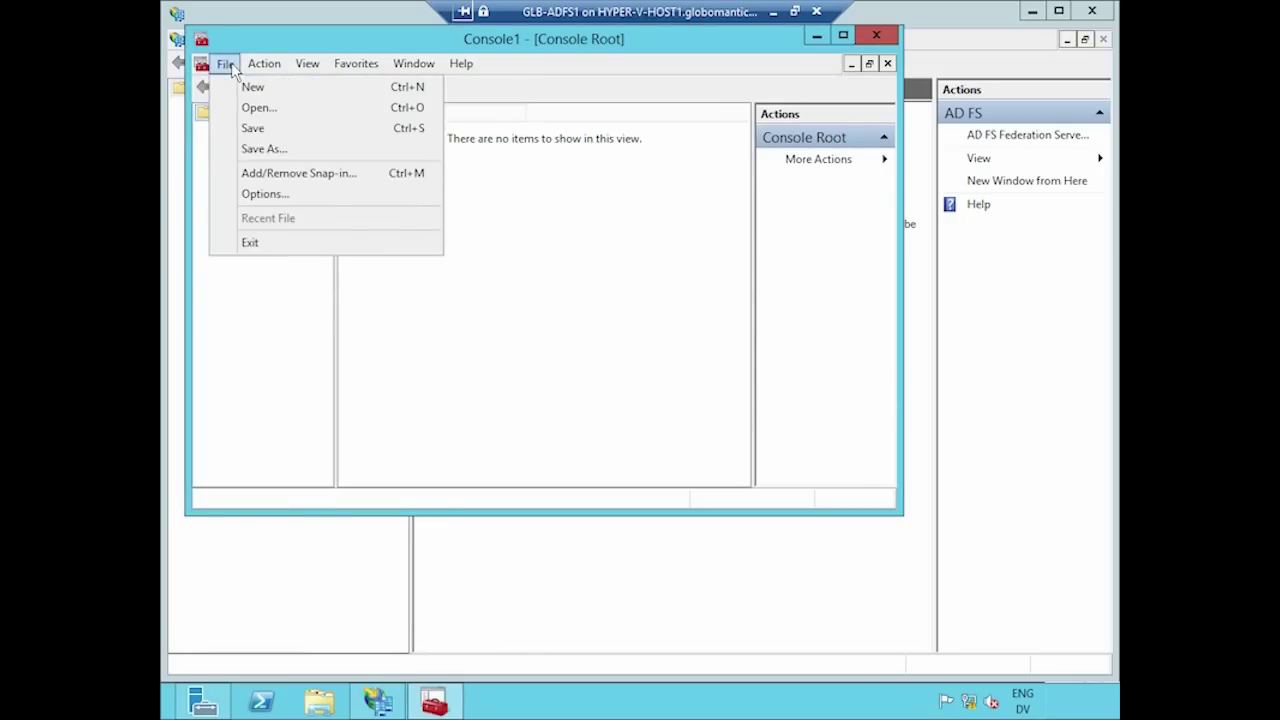
left_click(300, 173)
left_click(315, 208)
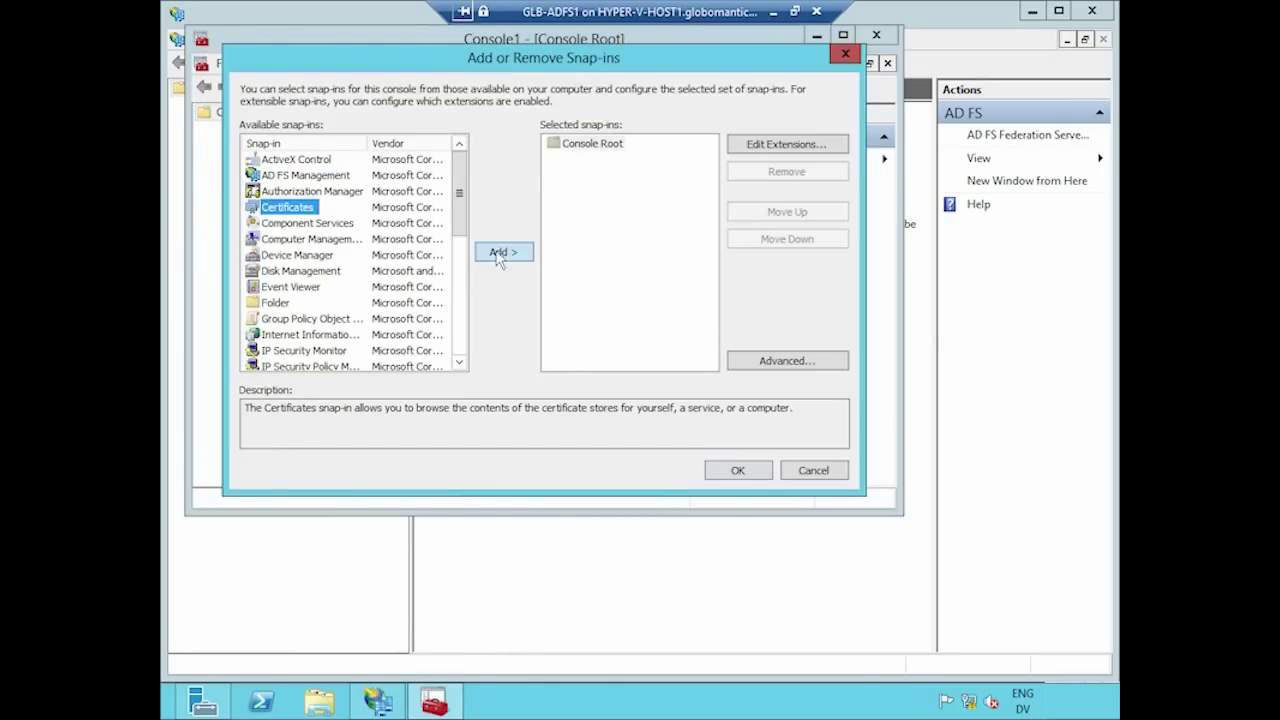
left_click(501, 255)
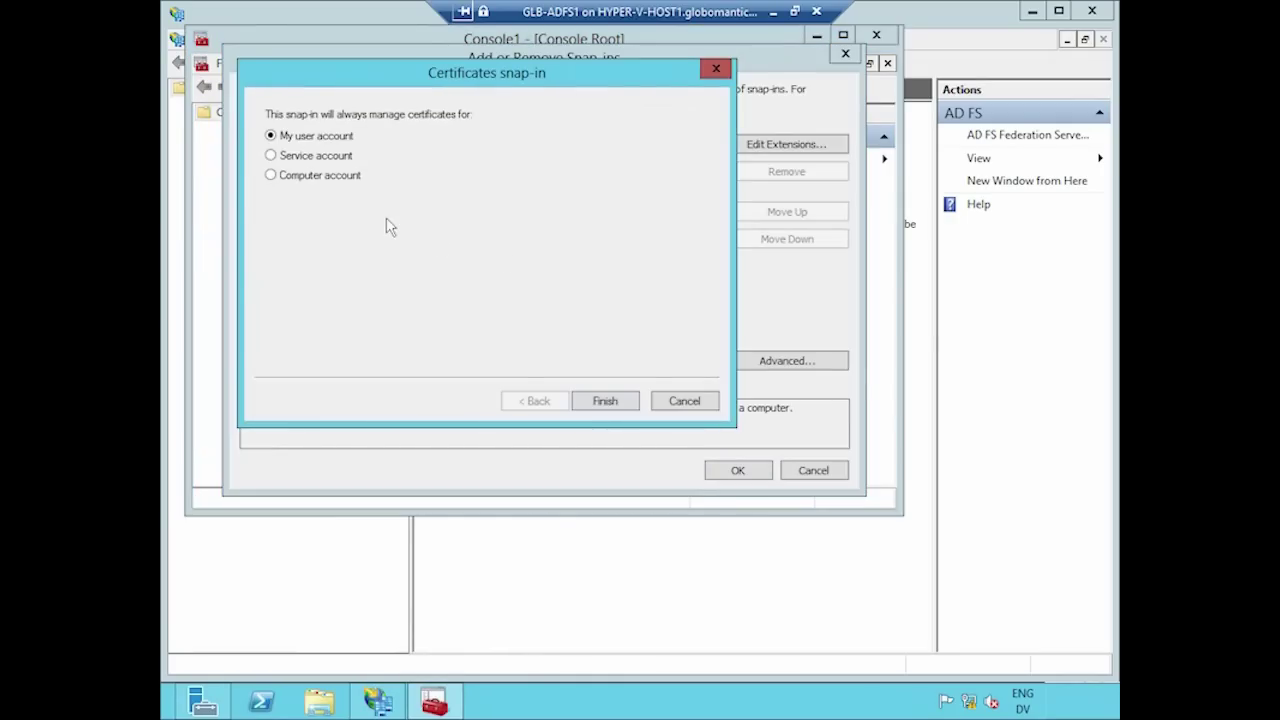
left_click(270, 175)
left_click(598, 400)
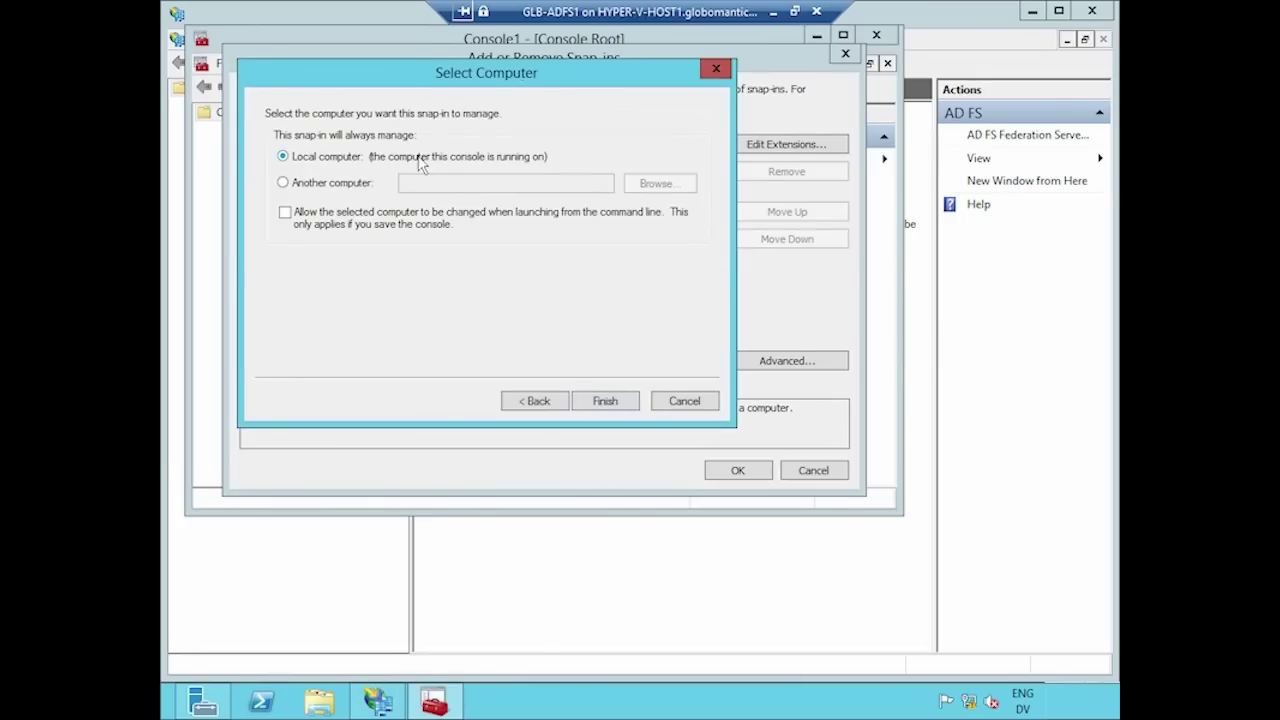
left_click(622, 407)
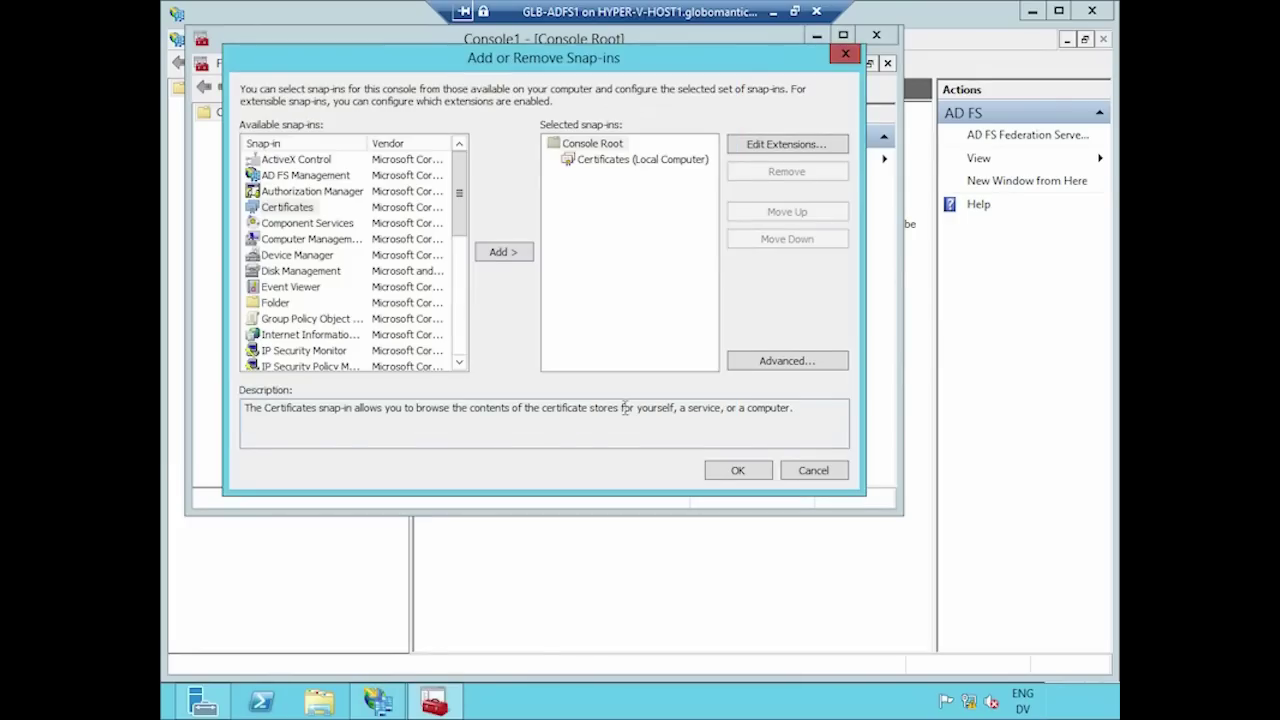
left_click(737, 470)
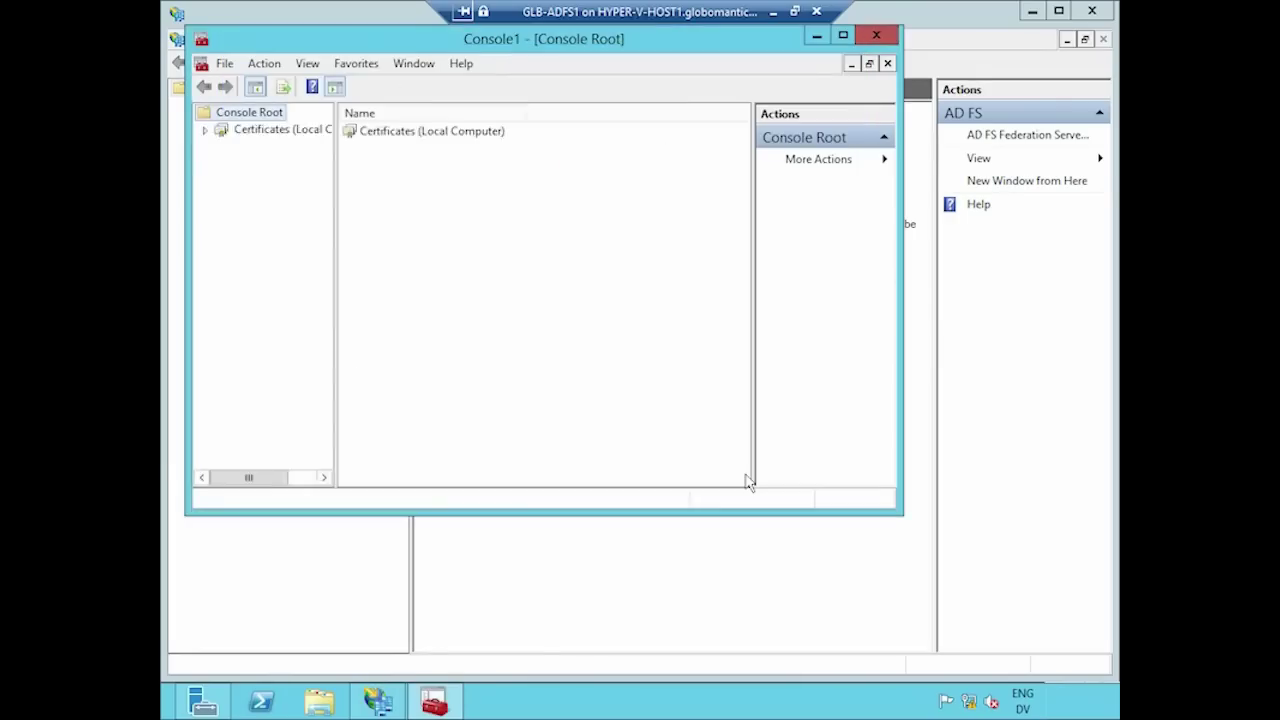
left_click(204, 130)
left_click_drag(336, 228, 462, 226)
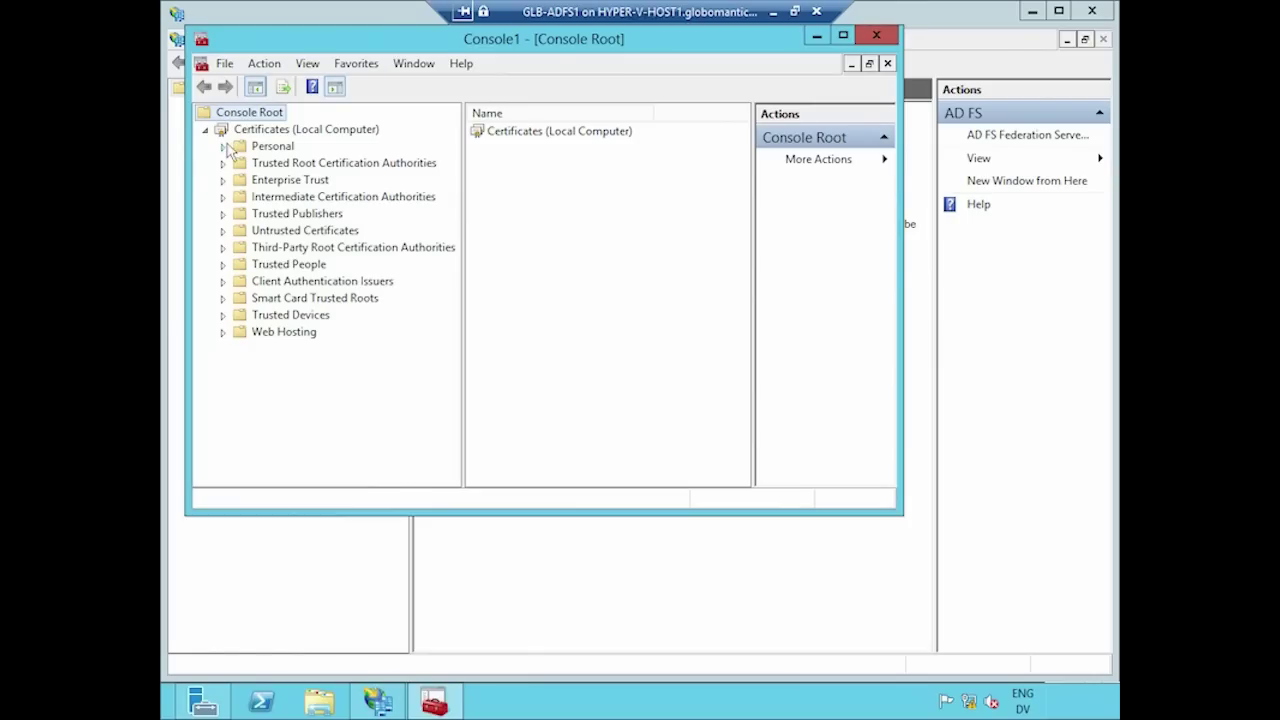
Step: Select the Personal folder under Certificates (Local Computer) to view its certificates
left_click(250, 147)
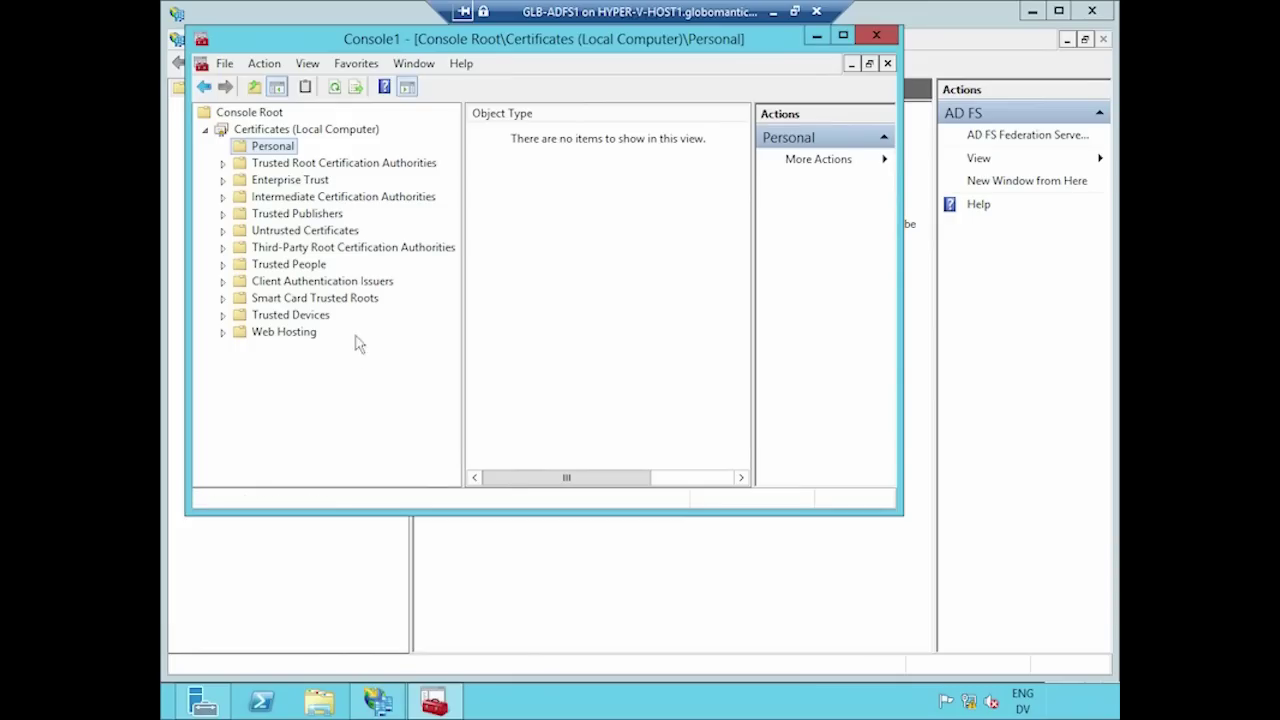
Step: Set View Options to organise certificates by 'Certificate purpose', then browse the purpose folders
right_click(295, 152)
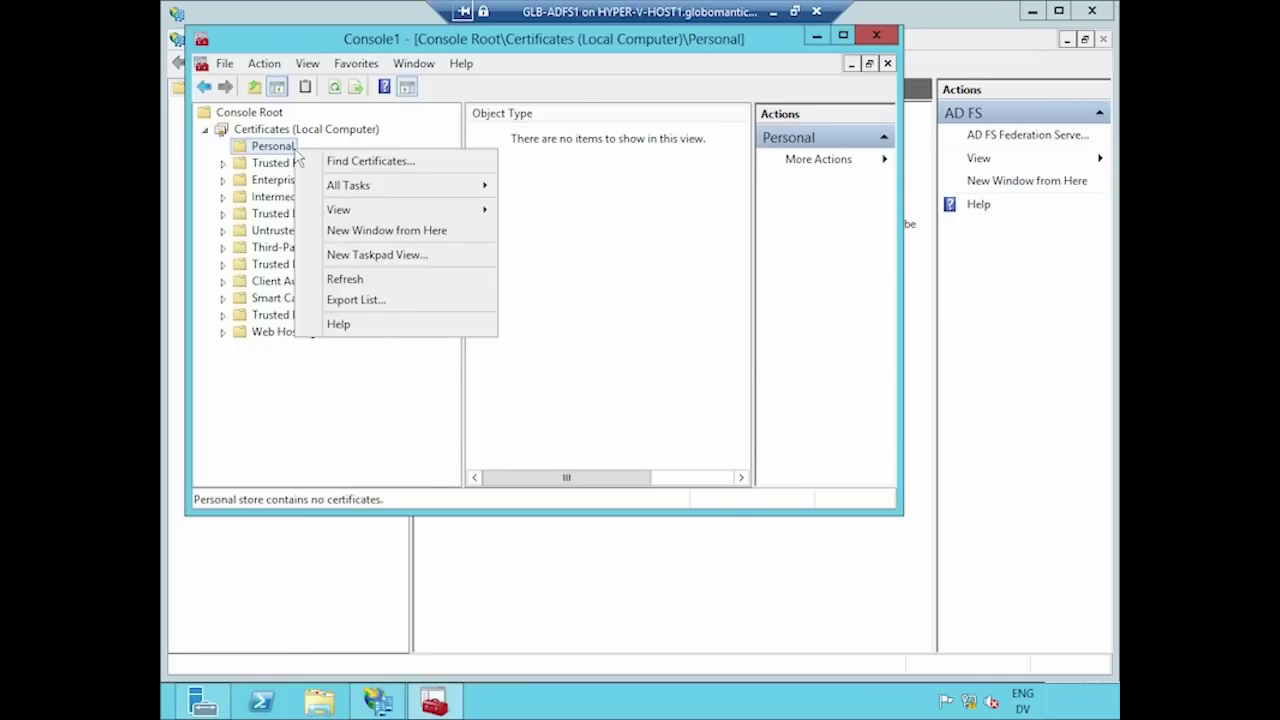
mouse_move(382, 213)
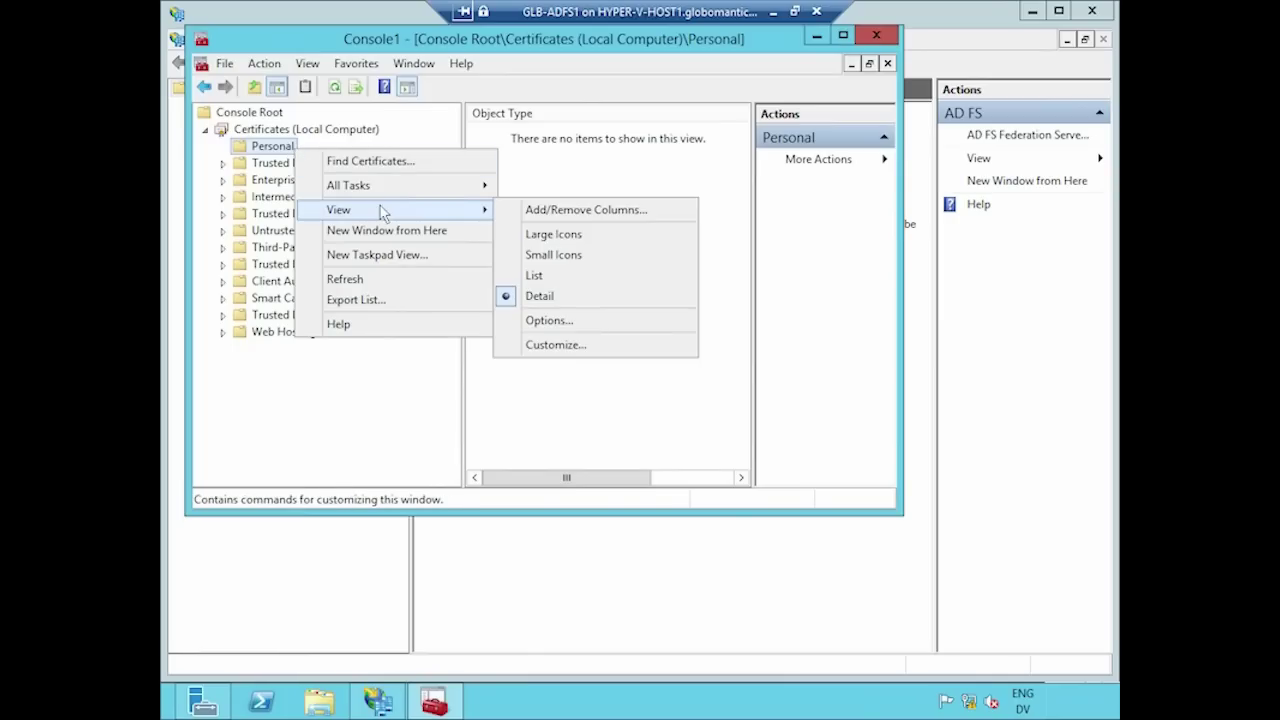
left_click(580, 322)
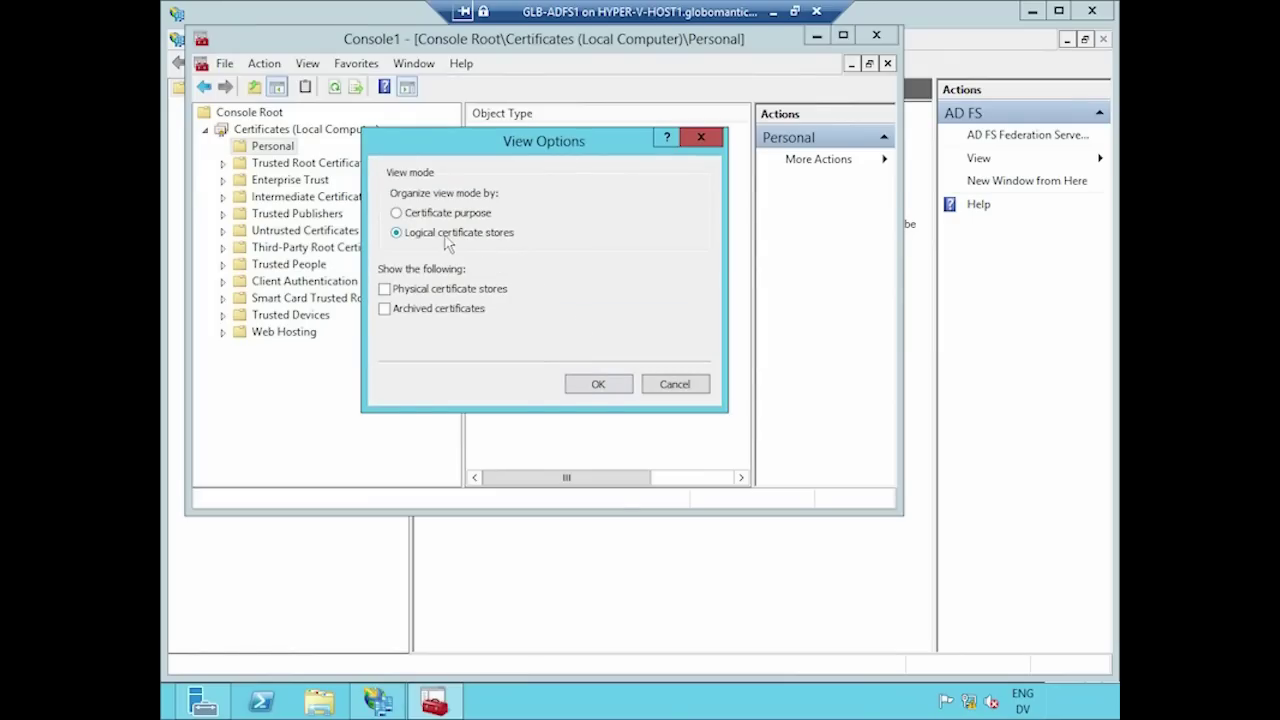
left_click(488, 214)
left_click(615, 385)
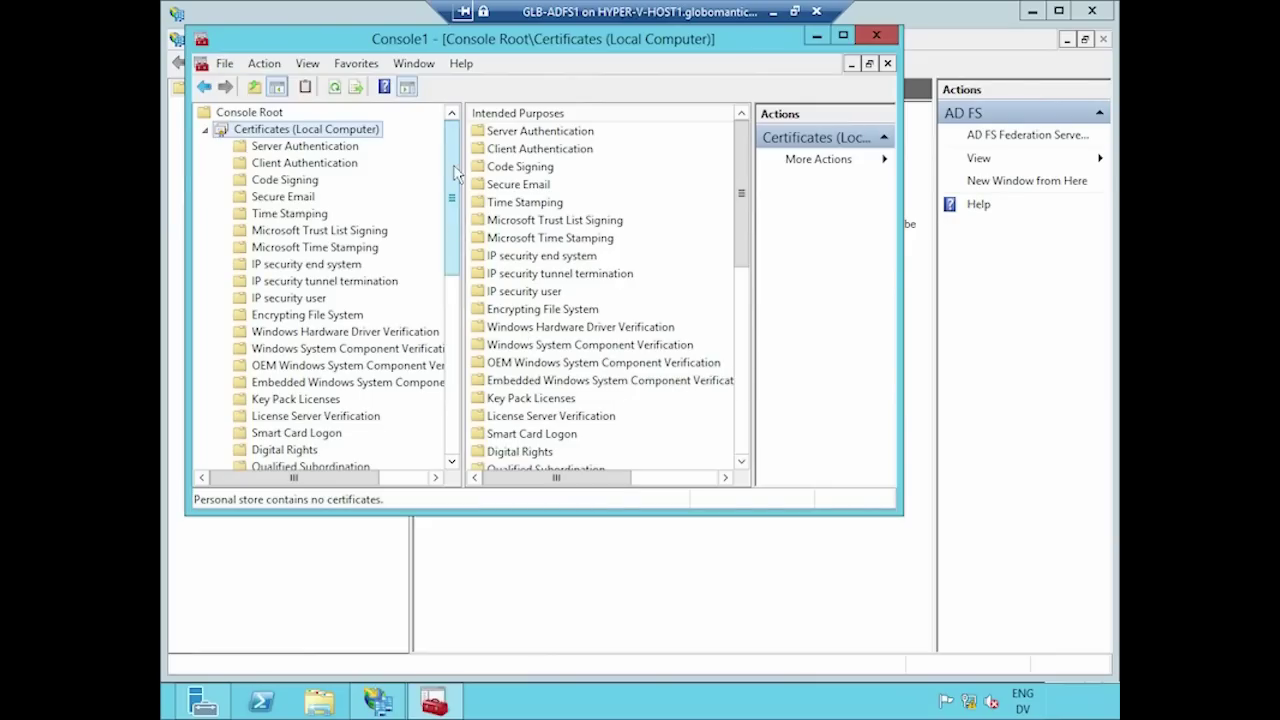
scroll(454, 225, "down", 3)
left_click_drag(454, 218, 454, 380)
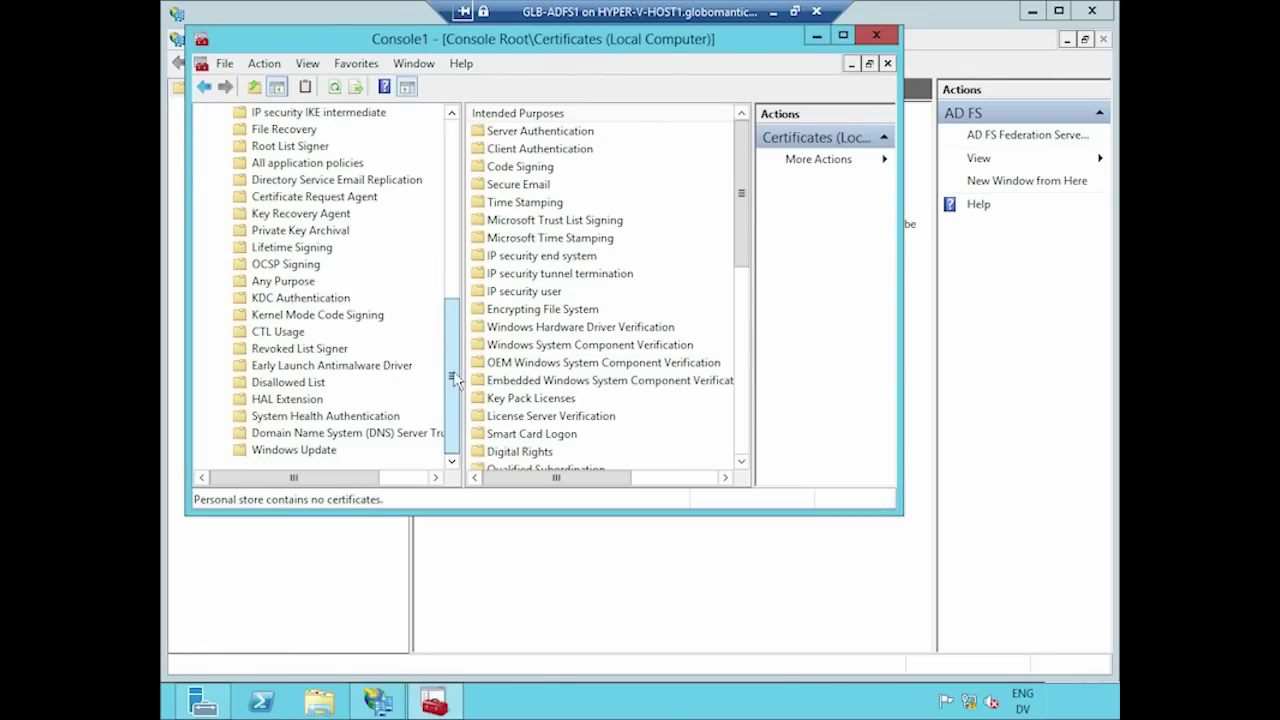
left_click_drag(458, 330, 463, 146)
Step: Run All Tasks > Request New Certificate on the Server Authentication folder
left_click(349, 151)
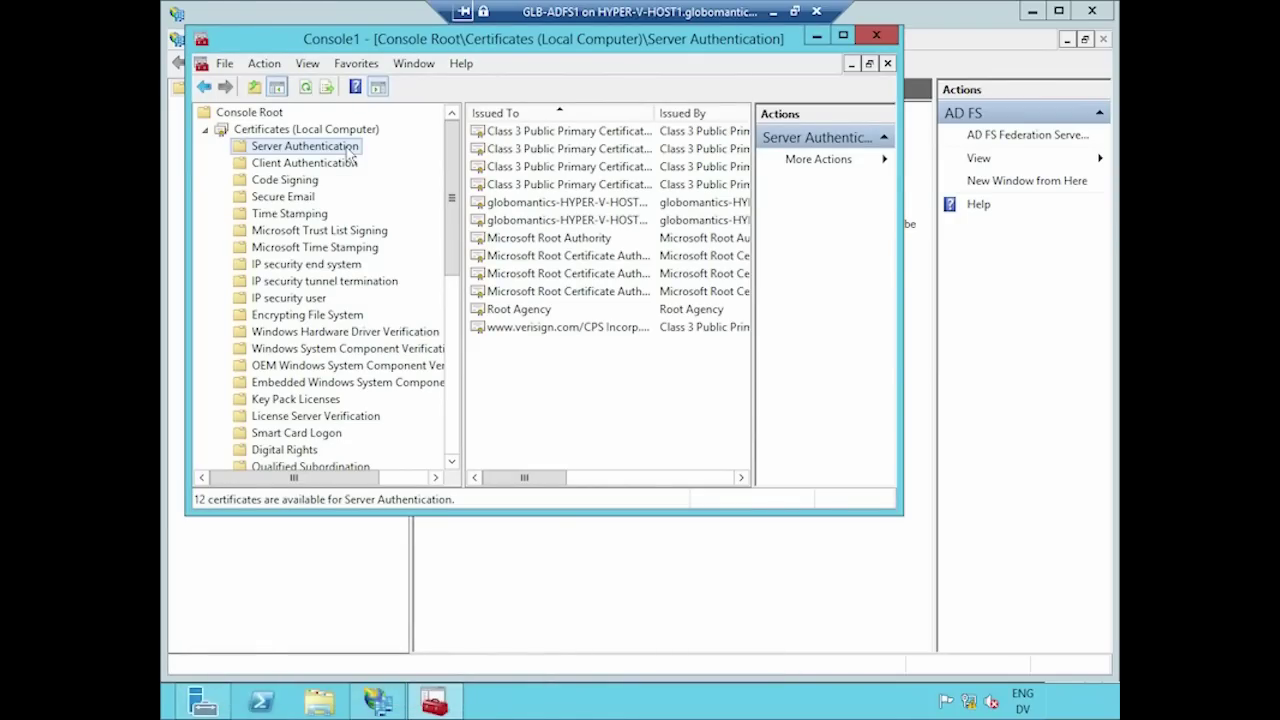
right_click(349, 152)
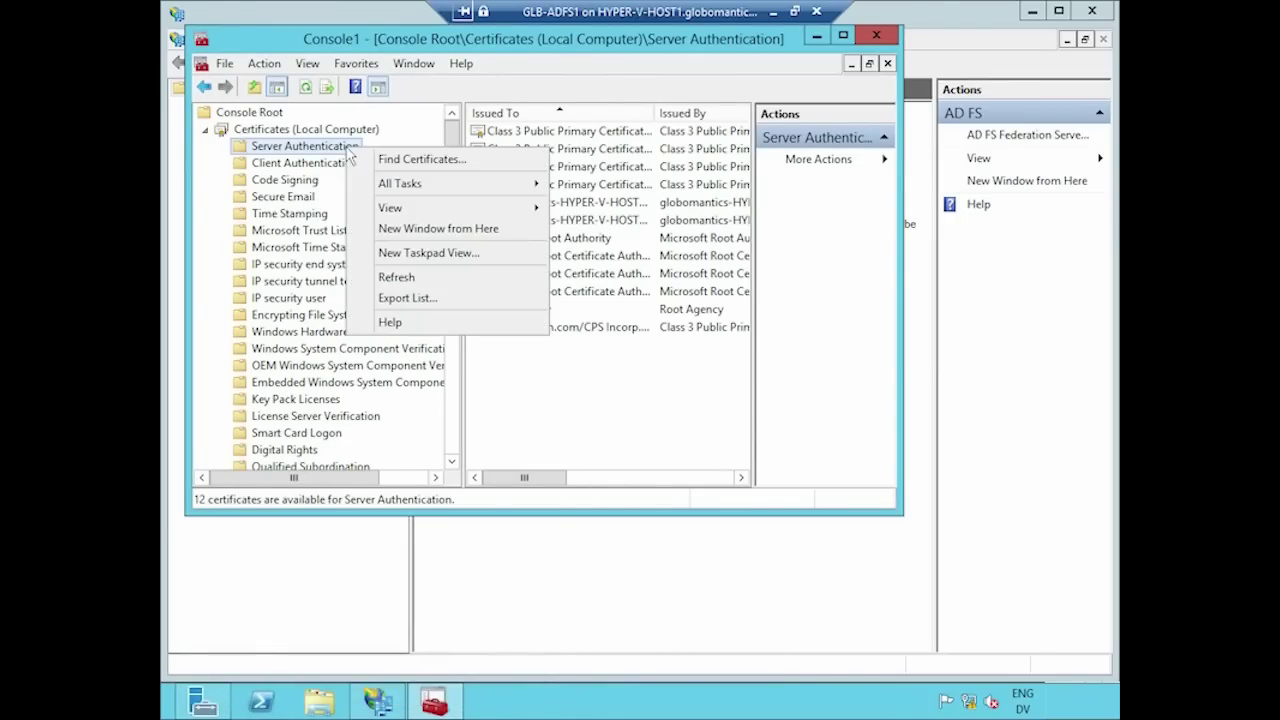
mouse_move(446, 186)
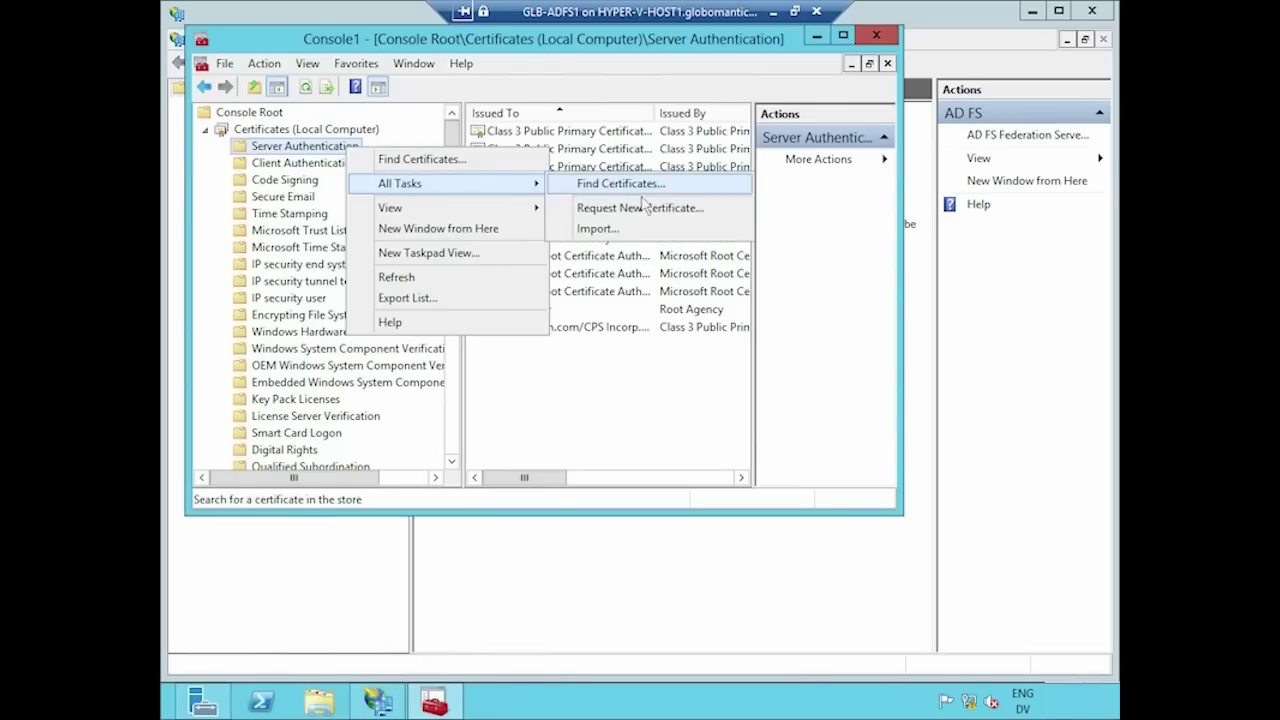
left_click(738, 214)
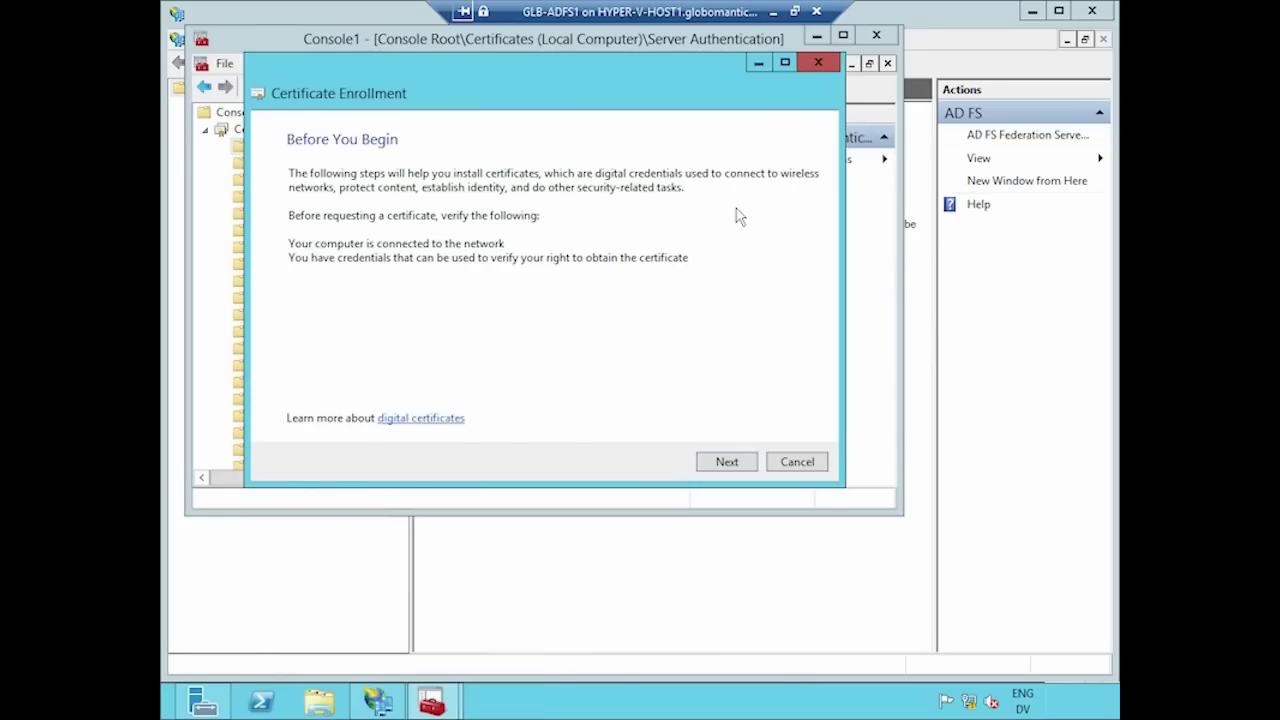
Step: Move past Before You Begin and accept the Active Directory Enrollment Policy
left_click(749, 465)
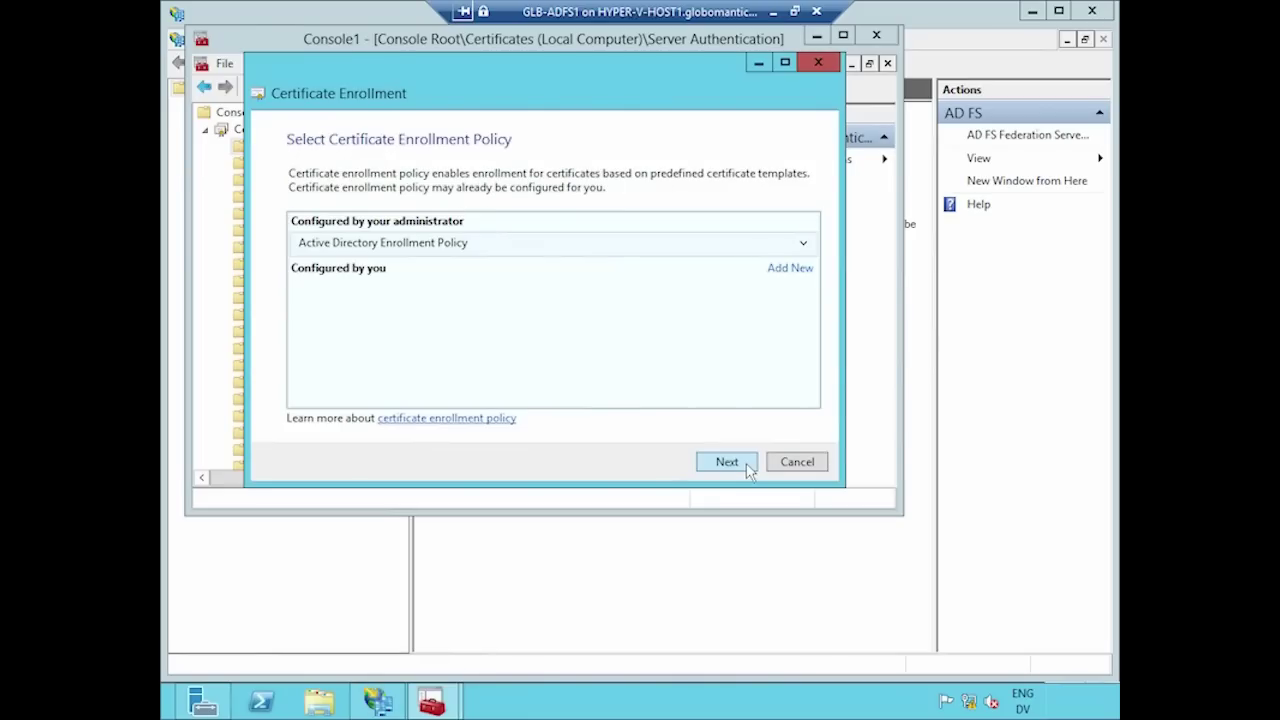
left_click(749, 468)
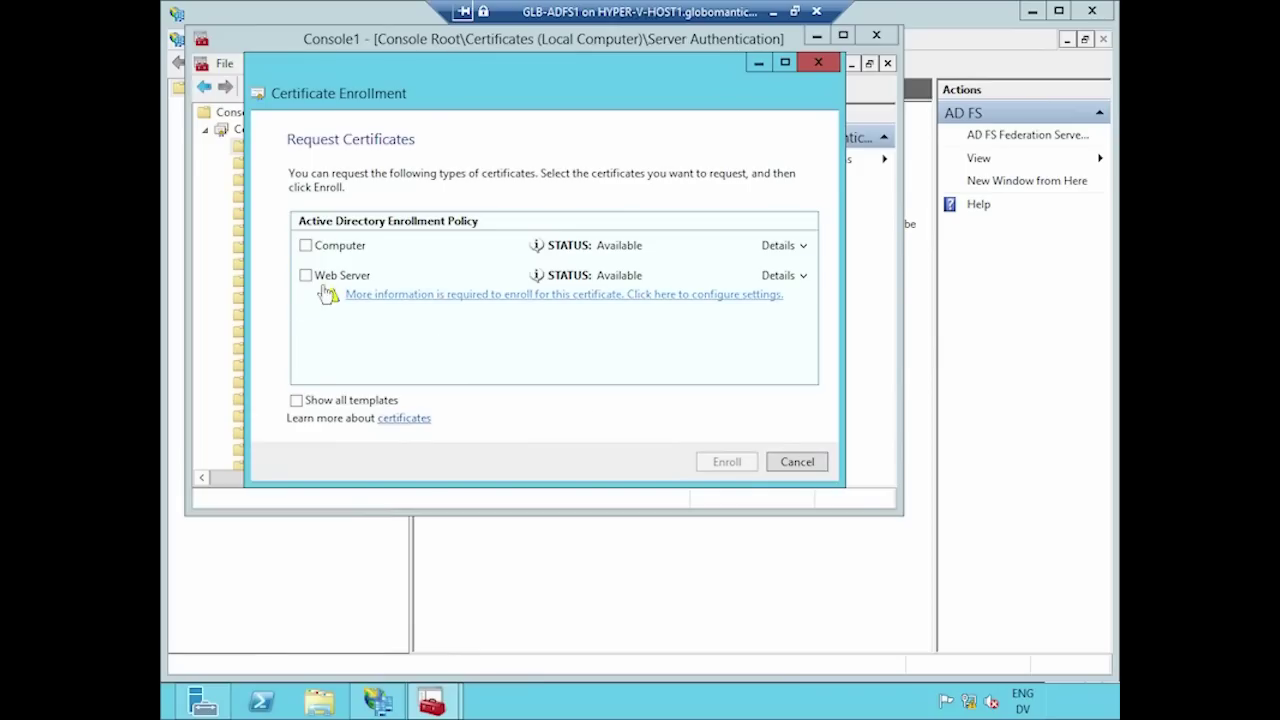
Step: Add Common name glb-adfs1.globomantics.local as the Web Server certificate's subject name
left_click(598, 295)
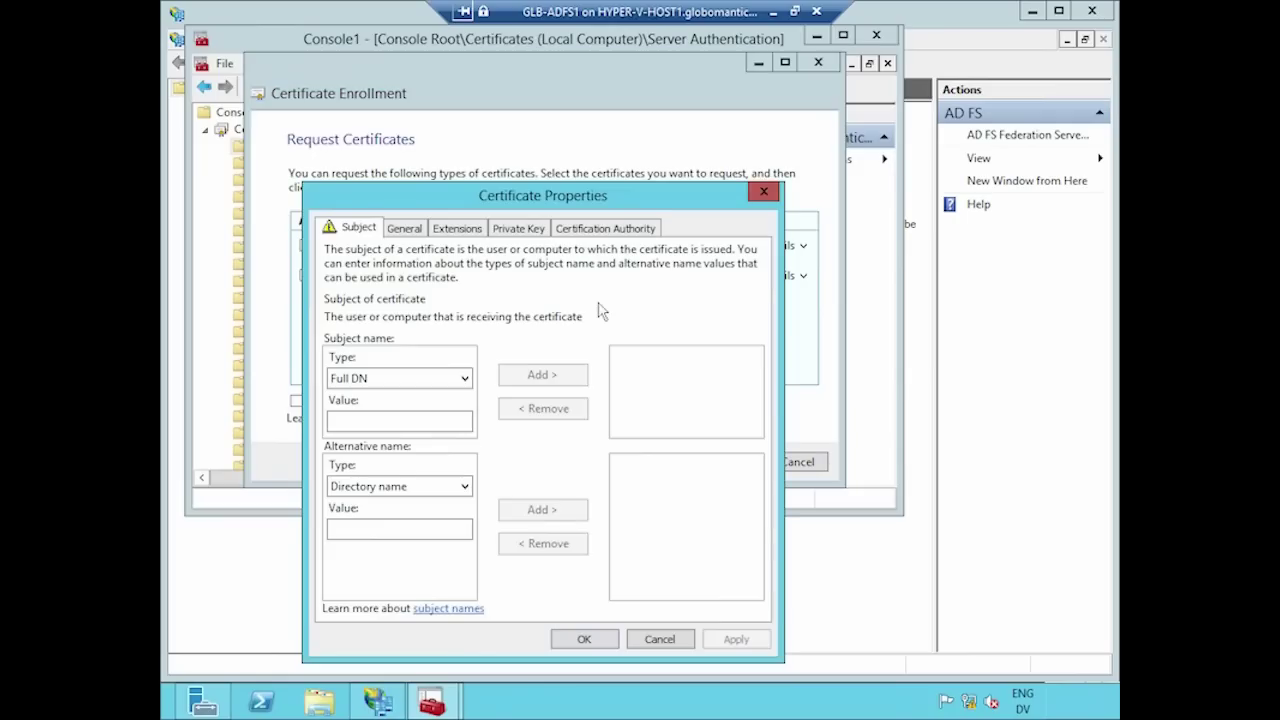
left_click(450, 427)
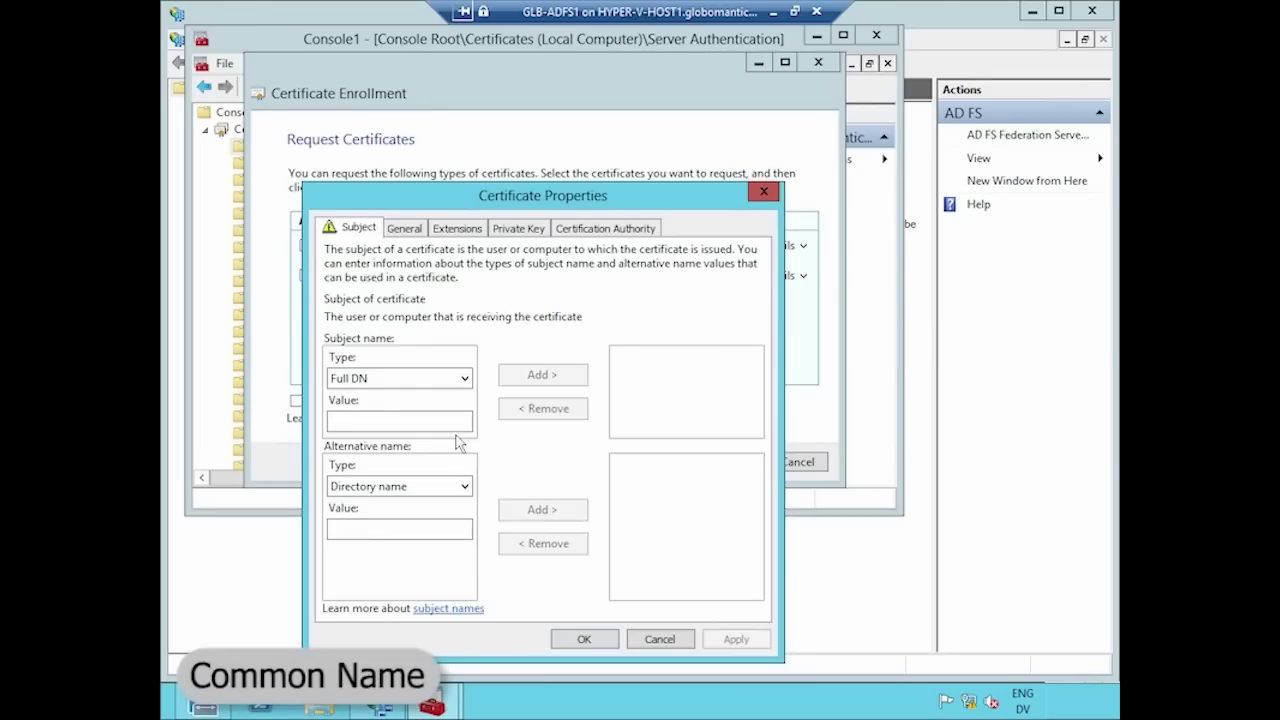
left_click(465, 379)
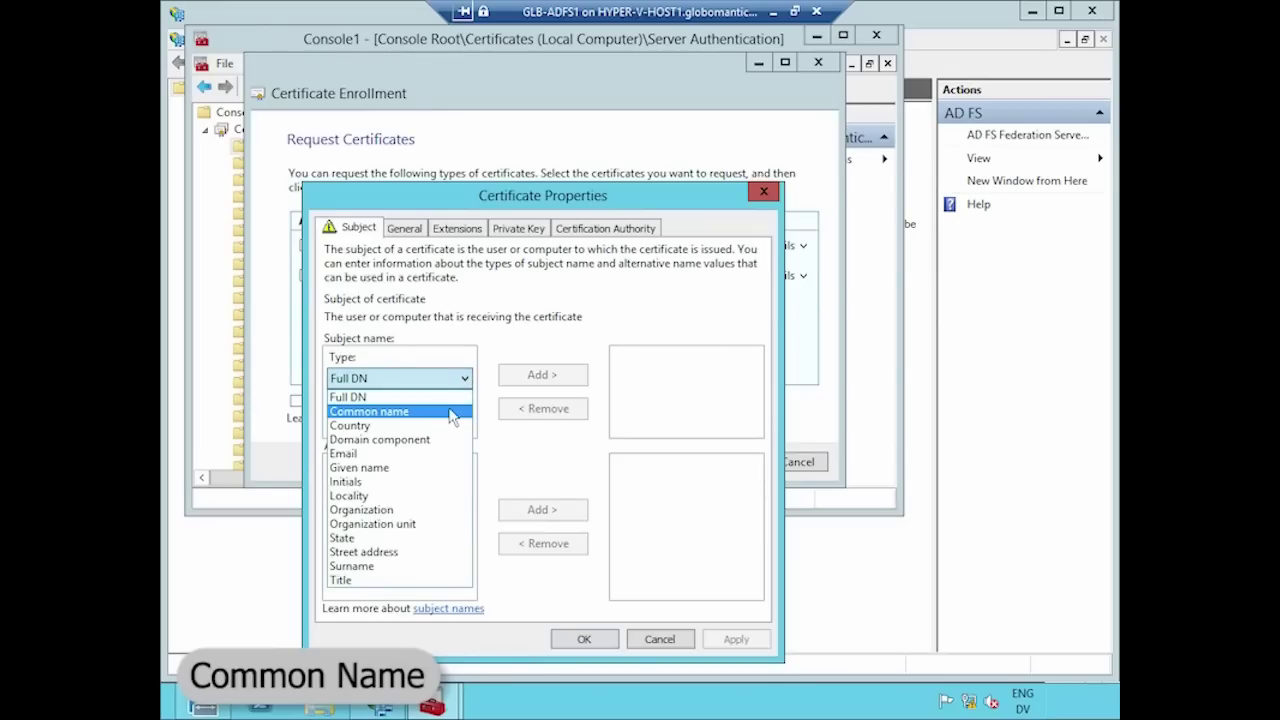
left_click(445, 411)
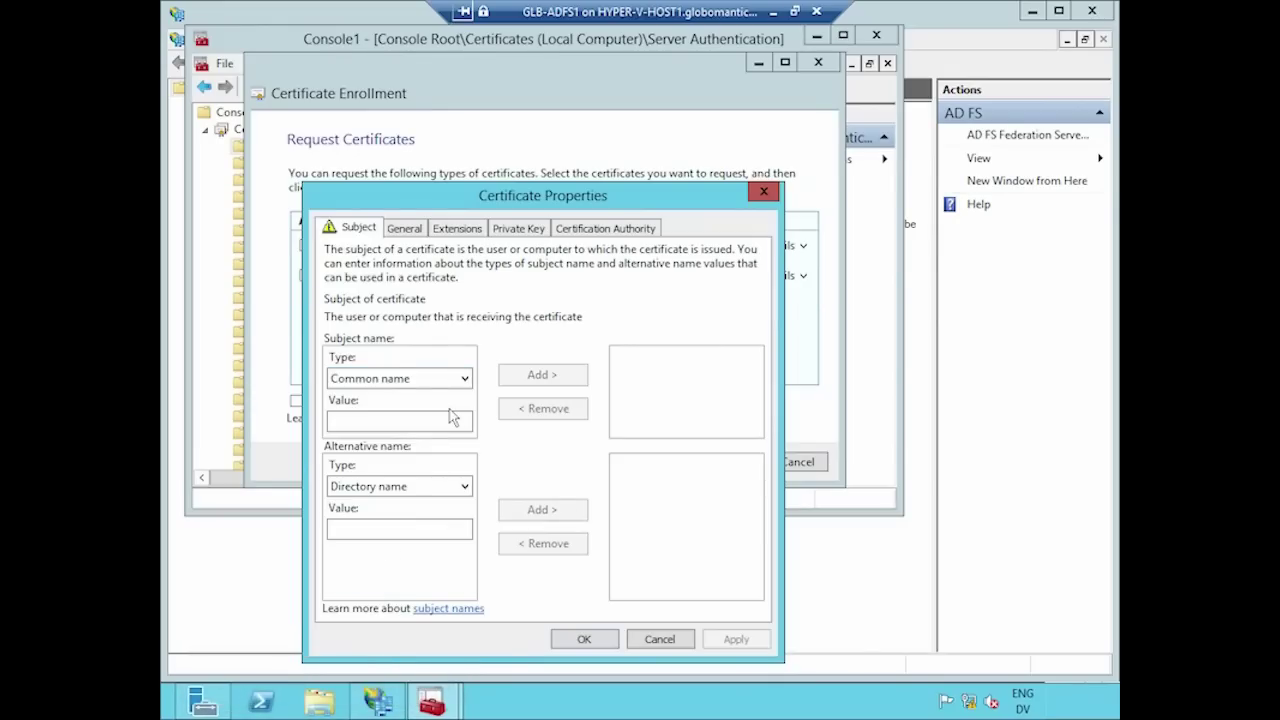
left_click(443, 419)
type("gl")
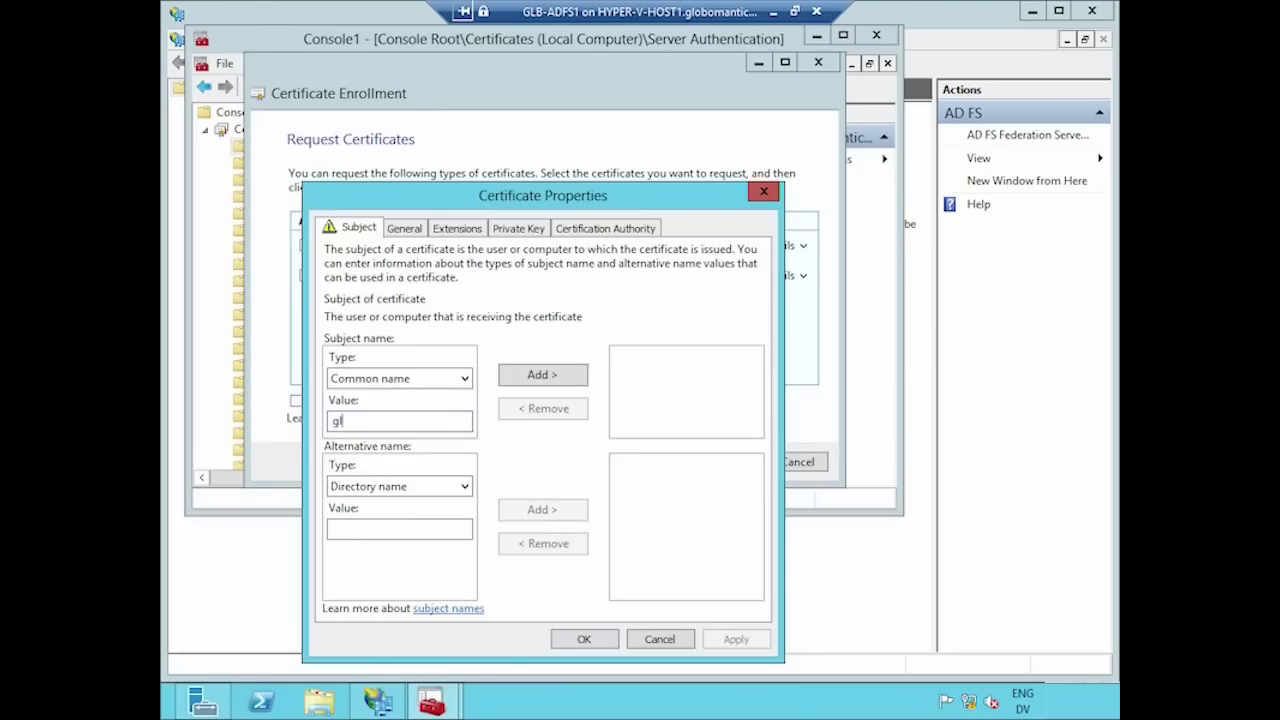
type("b-adfs1.globomantics.local")
left_click(542, 374)
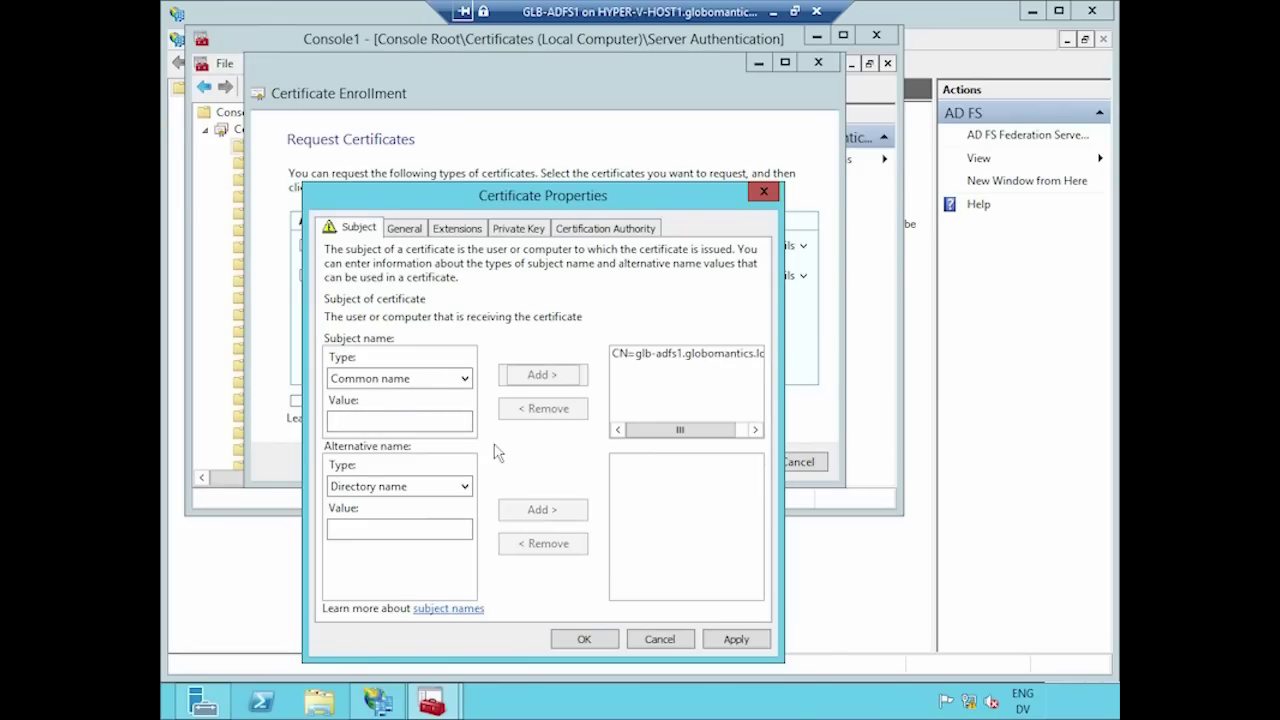
Step: Add DNS alternative name glb-adfs1.globomantics.local, confirm the properties, and enroll the certificate
left_click(468, 489)
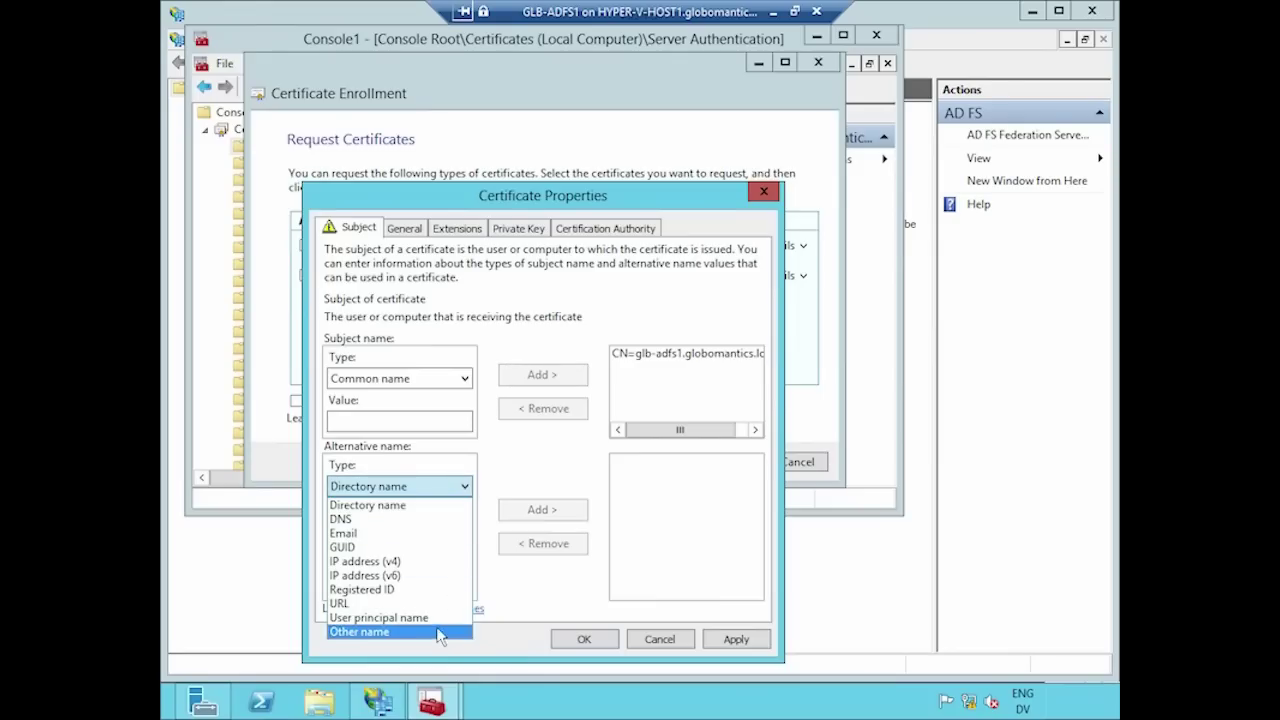
left_click(447, 519)
left_click(438, 533)
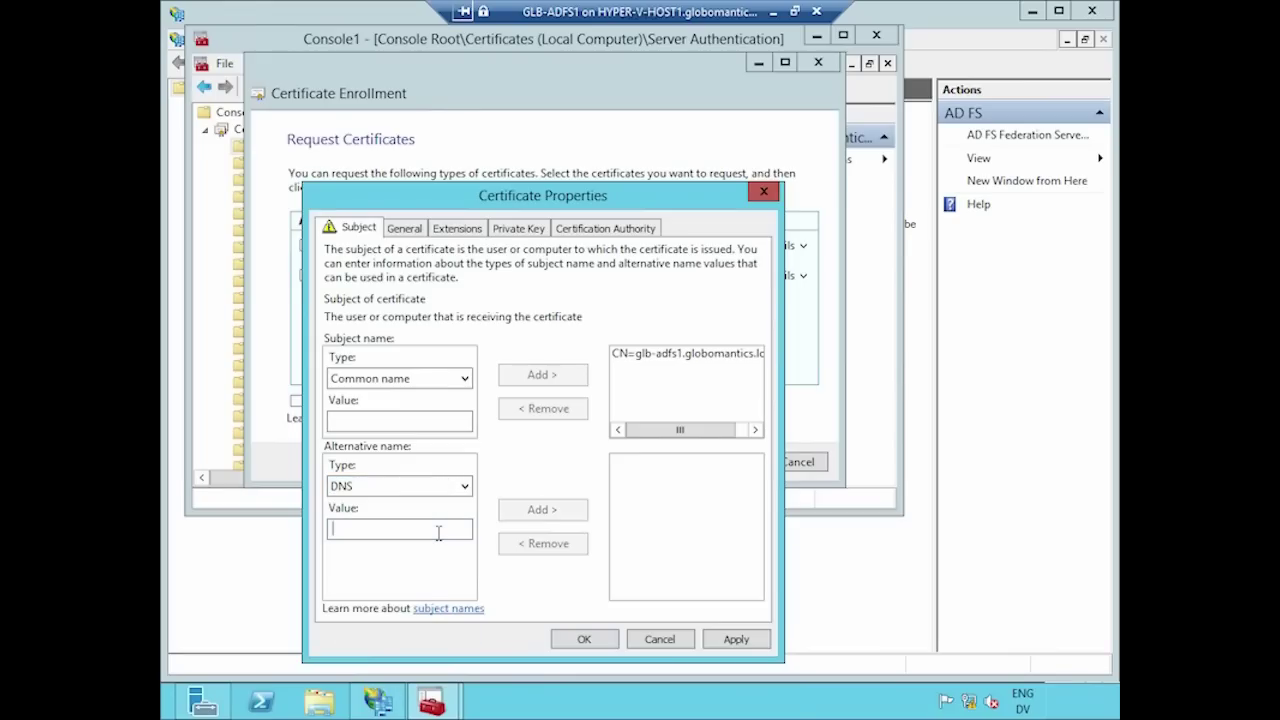
type("glb-adfs1.globomantics.local")
key("Return")
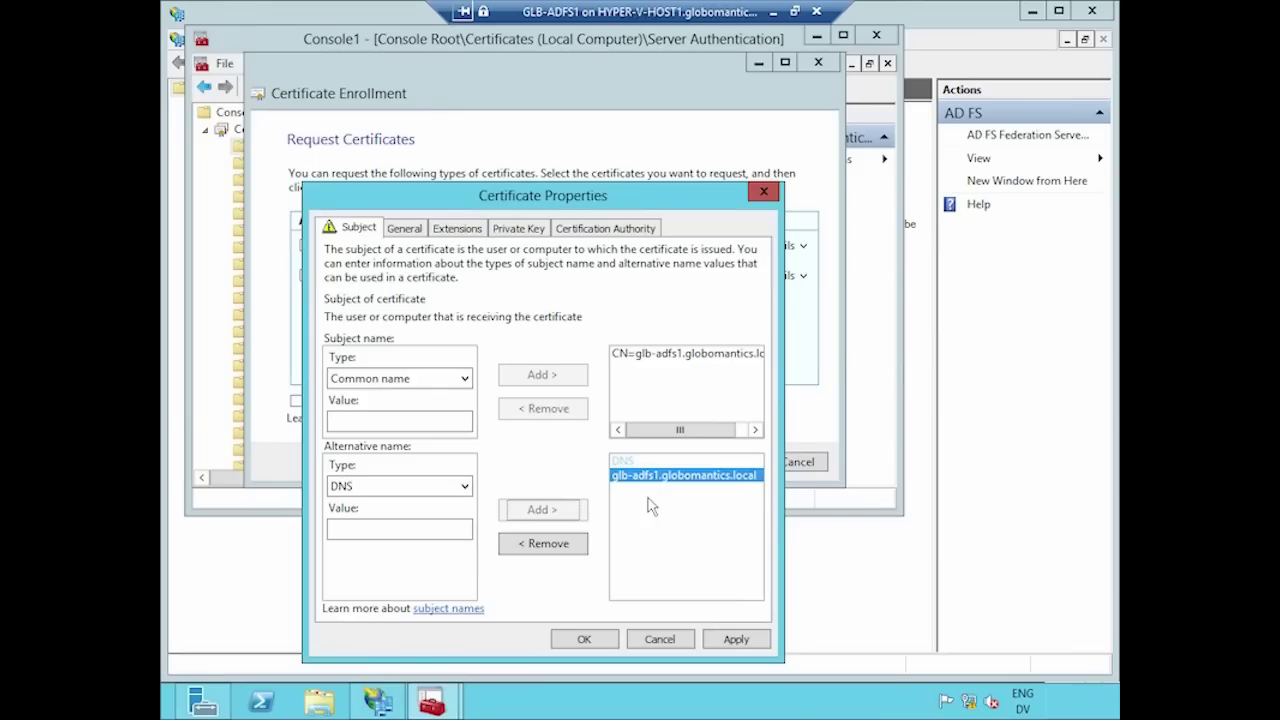
left_click(609, 641)
left_click(745, 465)
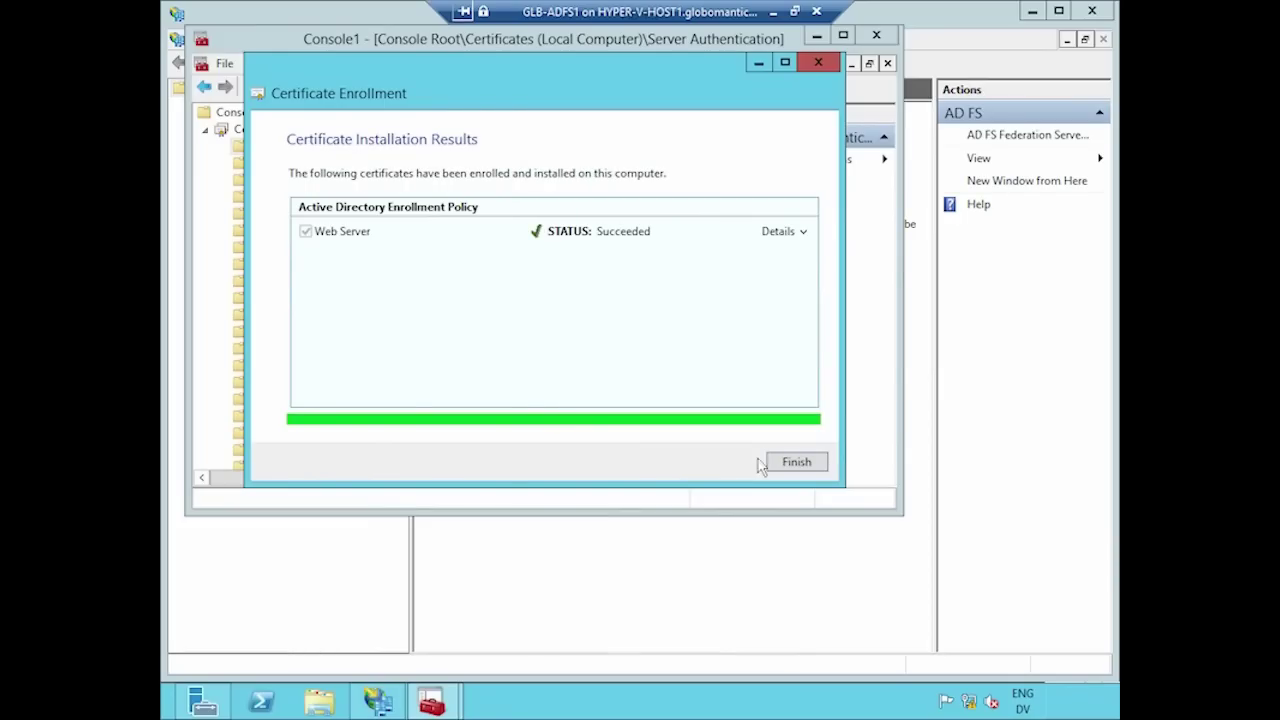
left_click(781, 466)
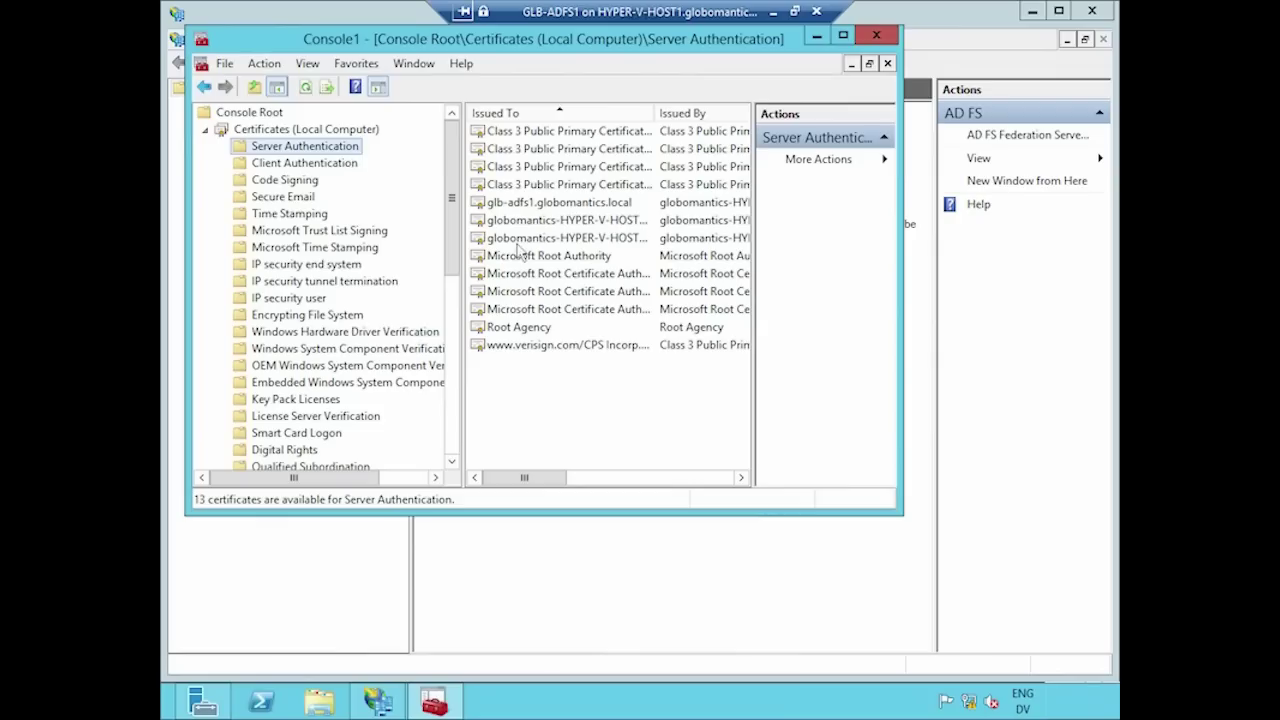
Step: Select the glb-adfs1.globomantics.local certificate and widen columns to show its issuer and 3/25/2015 expiry
left_click(622, 208)
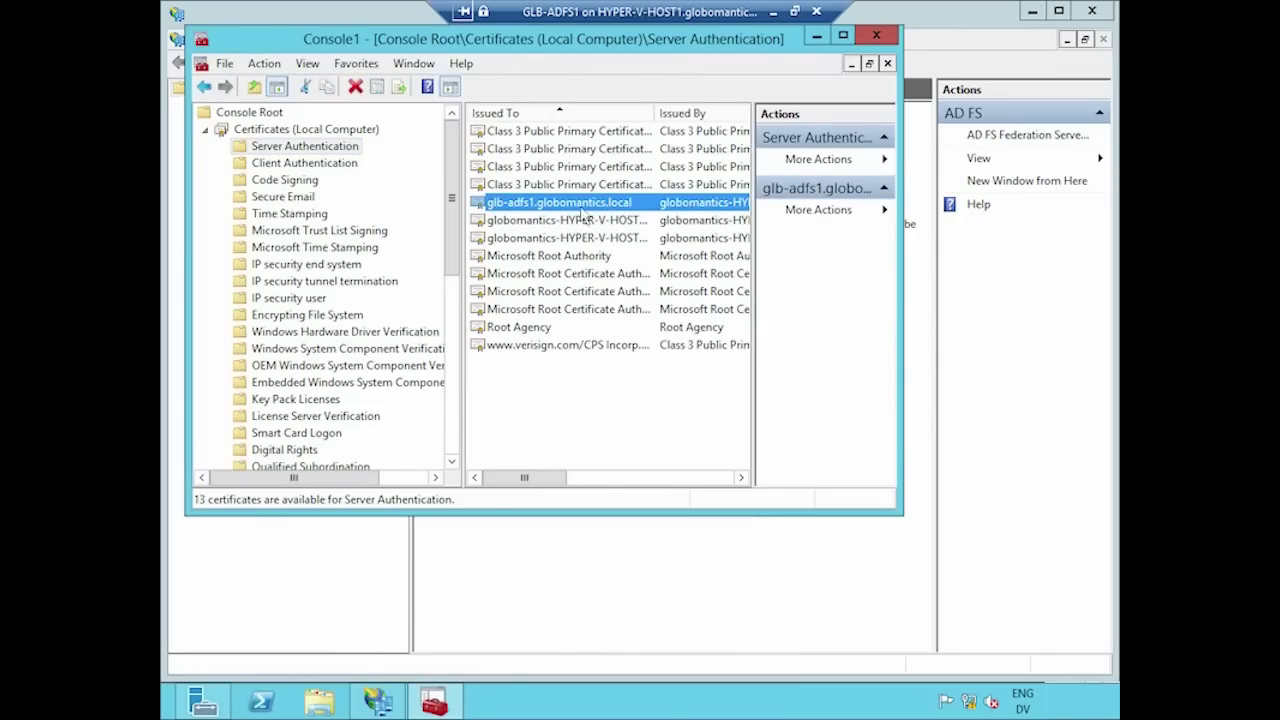
left_click_drag(525, 478, 591, 479)
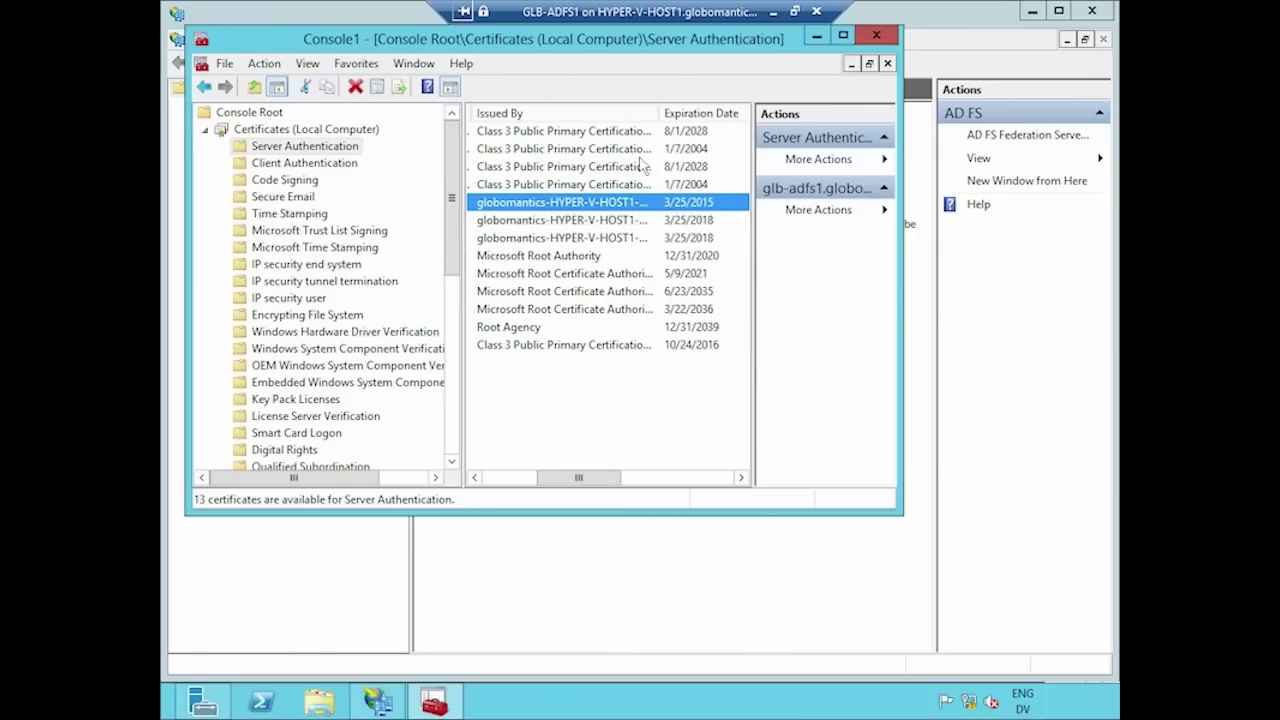
mouse_move(659, 104)
left_mouse_down()
mouse_move(698, 102)
mouse_move(678, 113)
left_mouse_up()
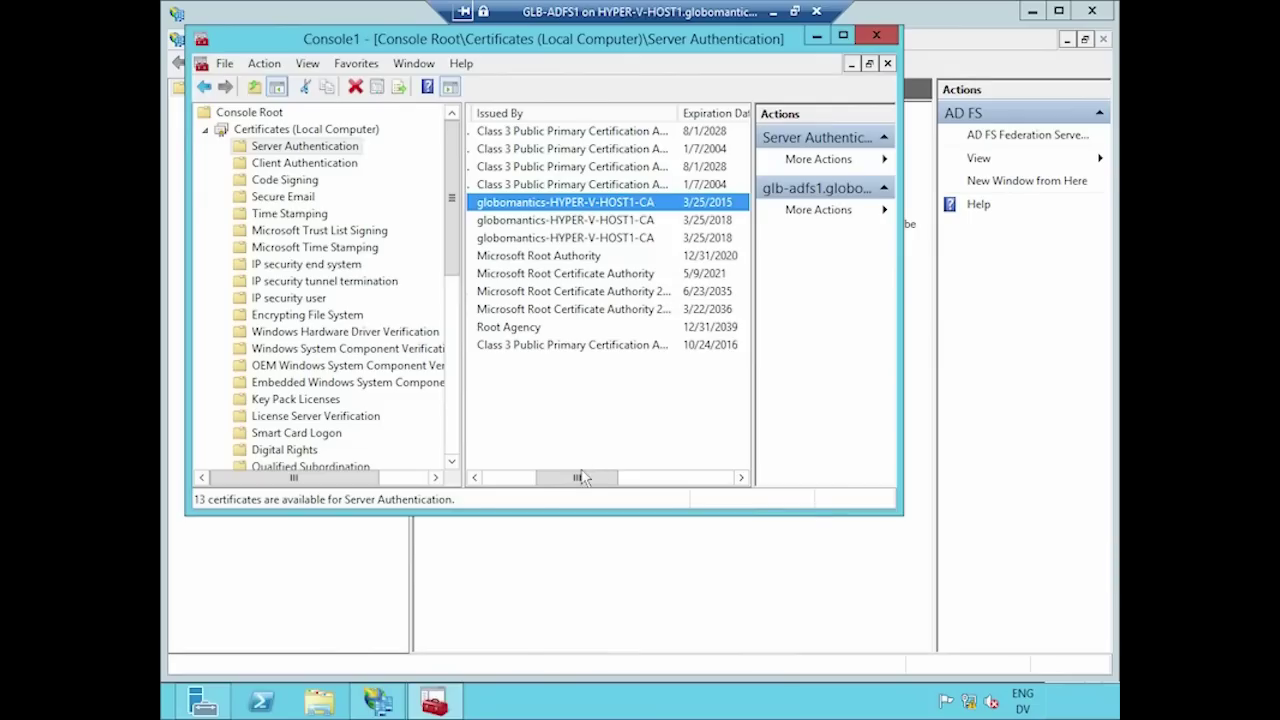
left_click_drag(580, 478, 518, 479)
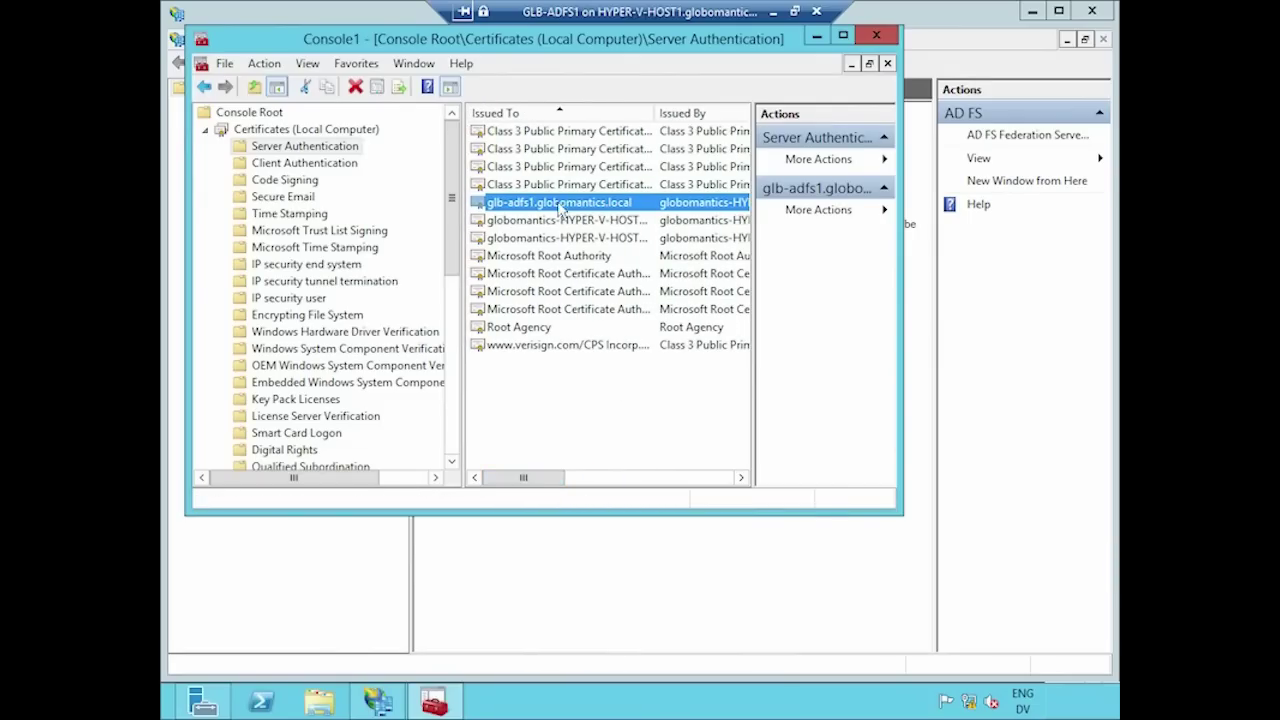
Step: Open the glb-adfs1 certificate and check its WebServer template, enhanced key usage and subject details
right_click(560, 207)
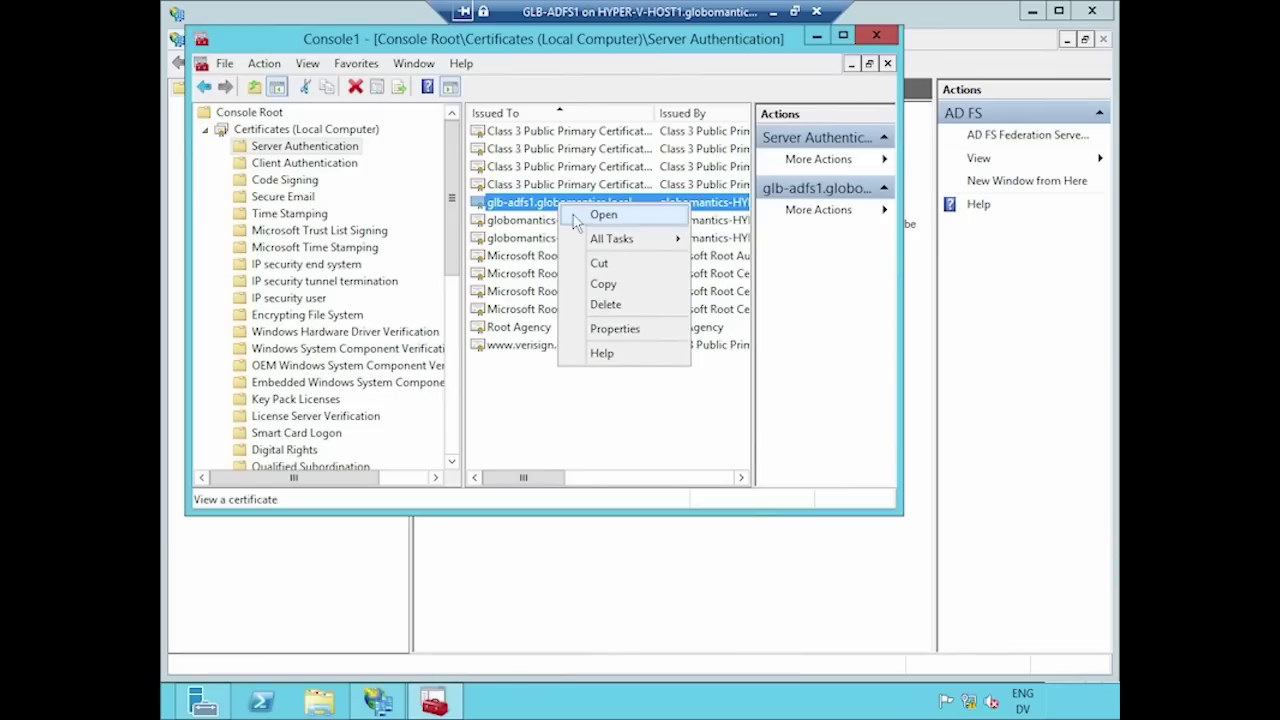
left_click(576, 218)
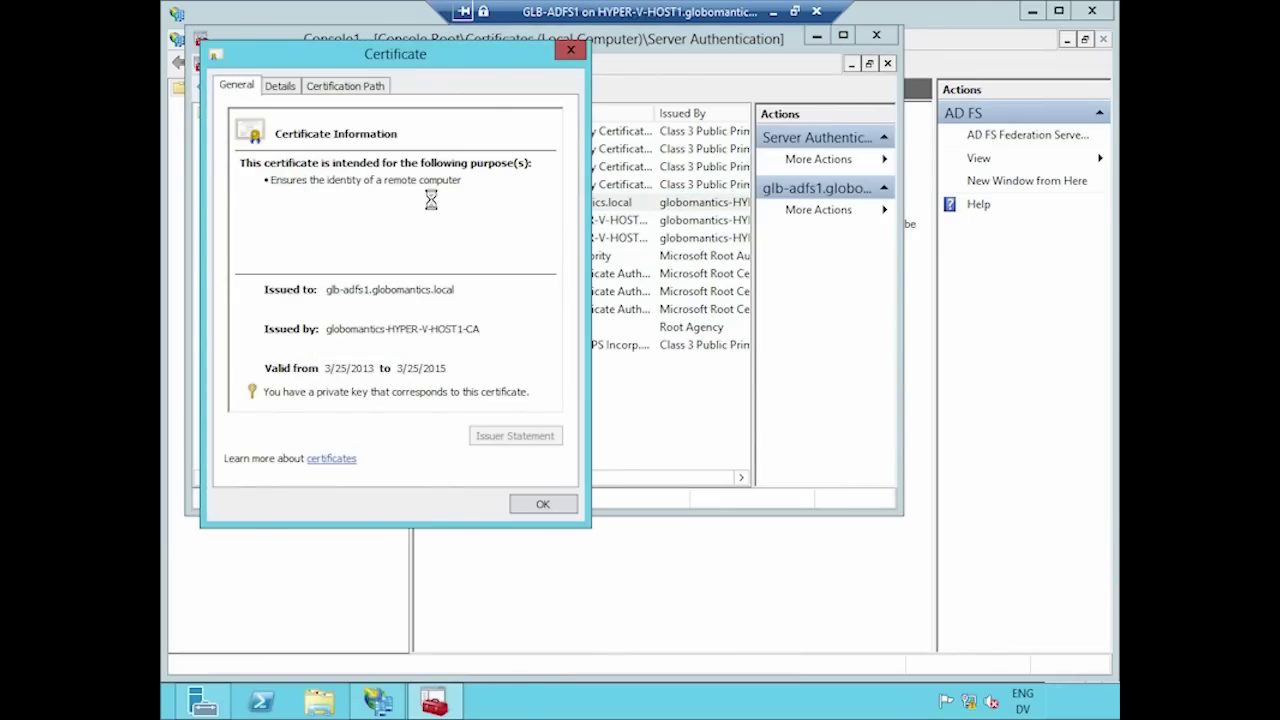
left_click(292, 89)
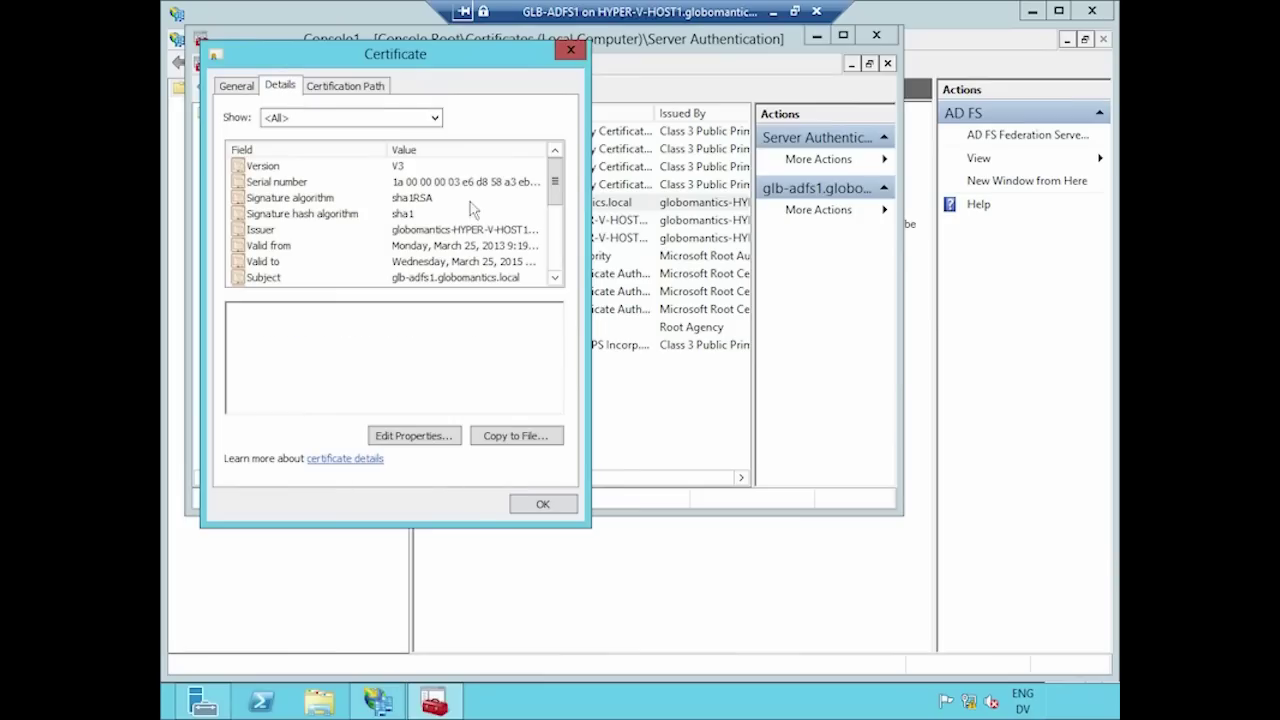
left_click_drag(554, 186, 556, 222)
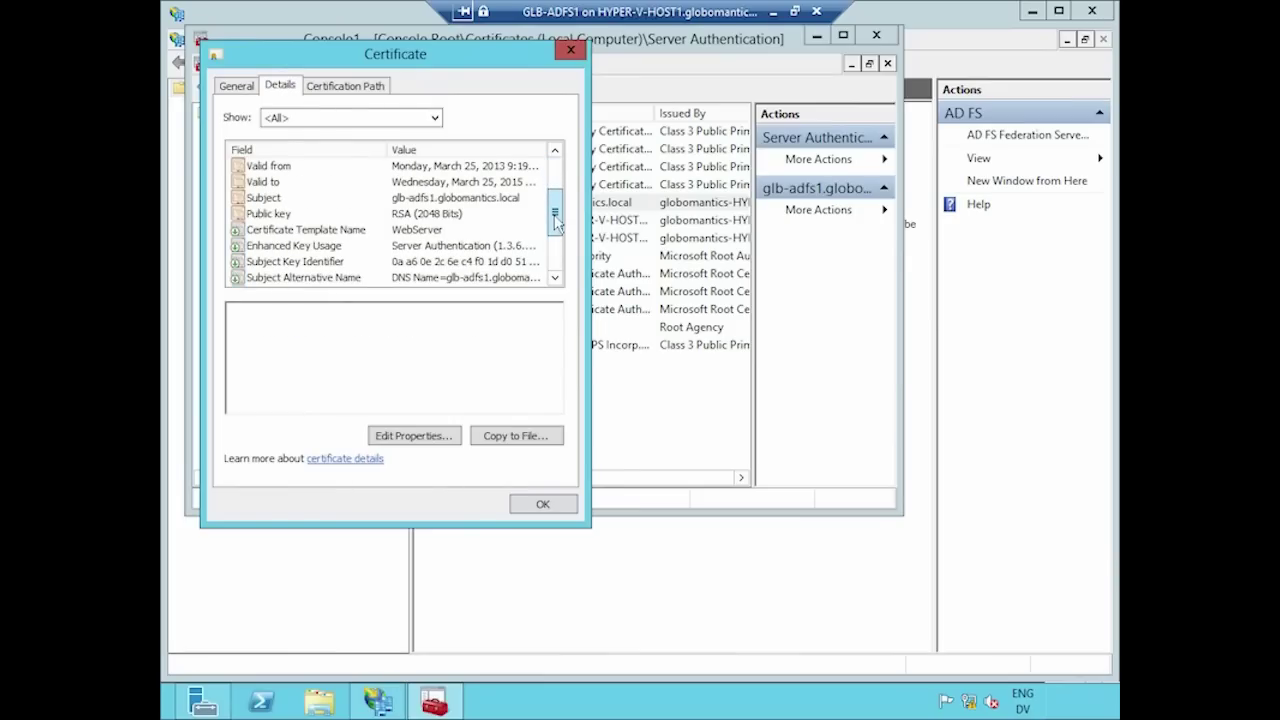
left_click(438, 229)
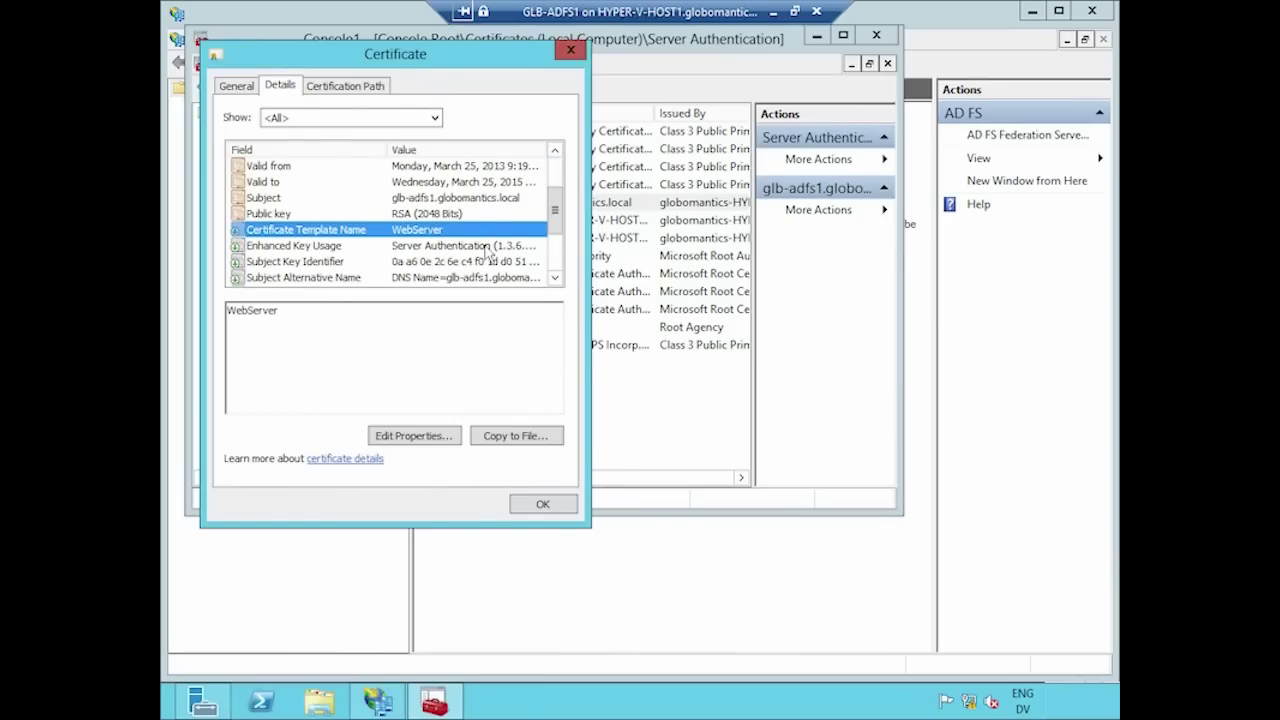
left_click(500, 247)
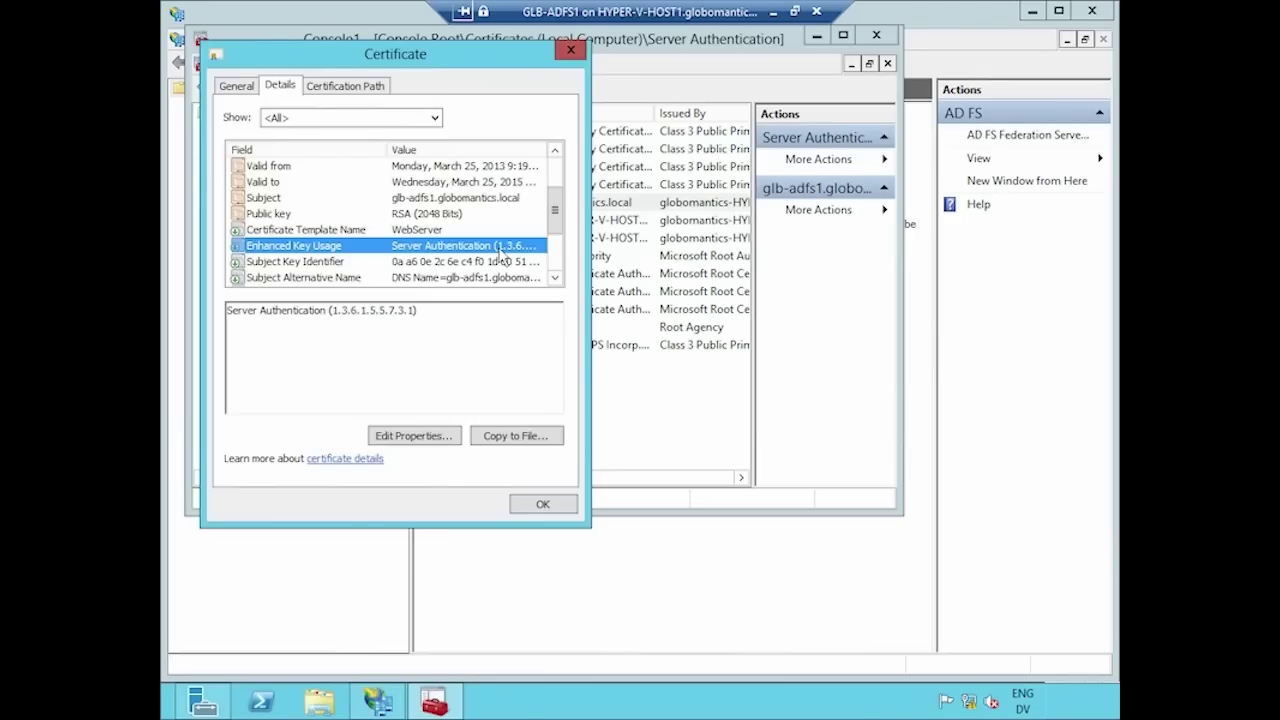
left_click_drag(549, 224, 558, 172)
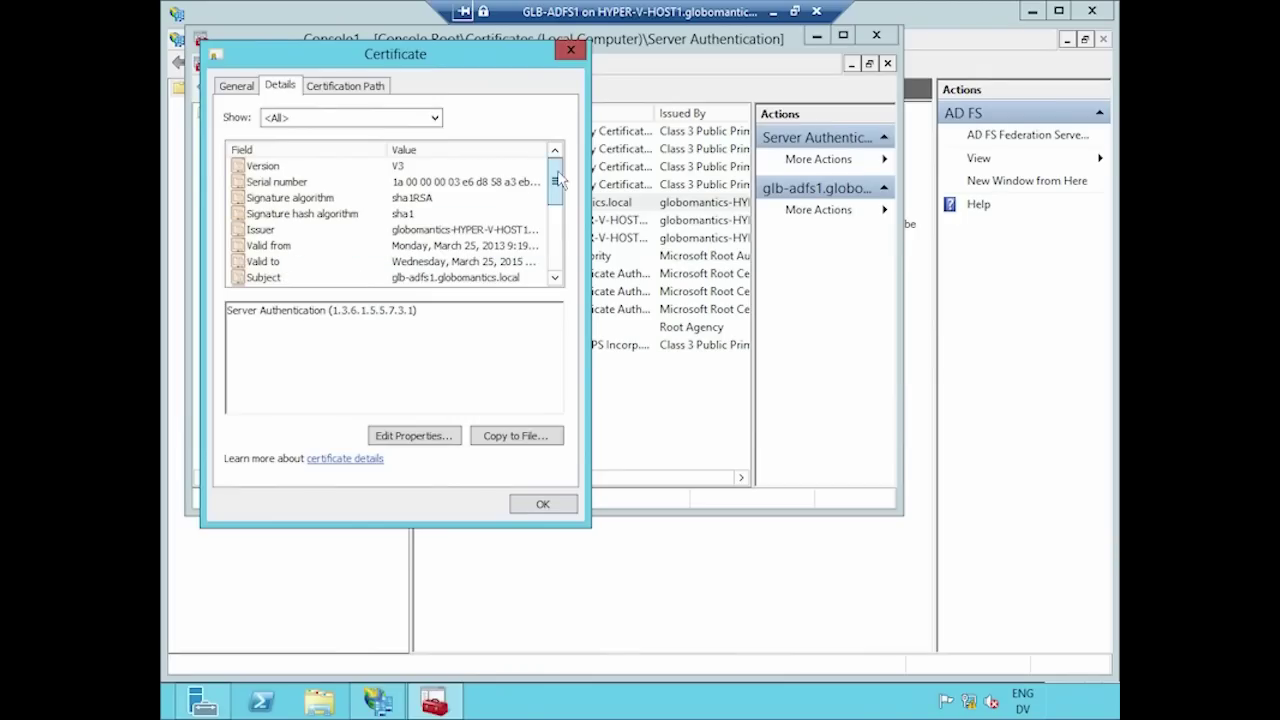
left_click(288, 280)
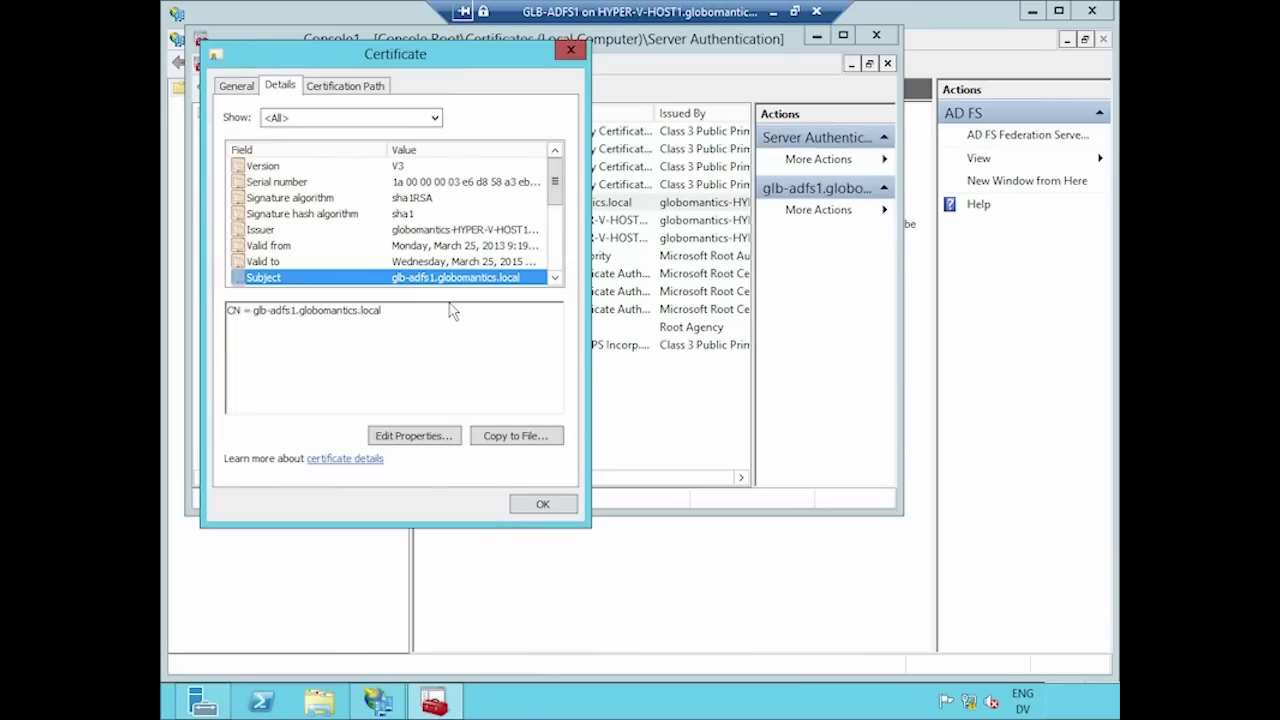
Step: Confirm the certification path to globomantics-HYPER-V-HOST1-CA, then close the certificate
left_click(360, 89)
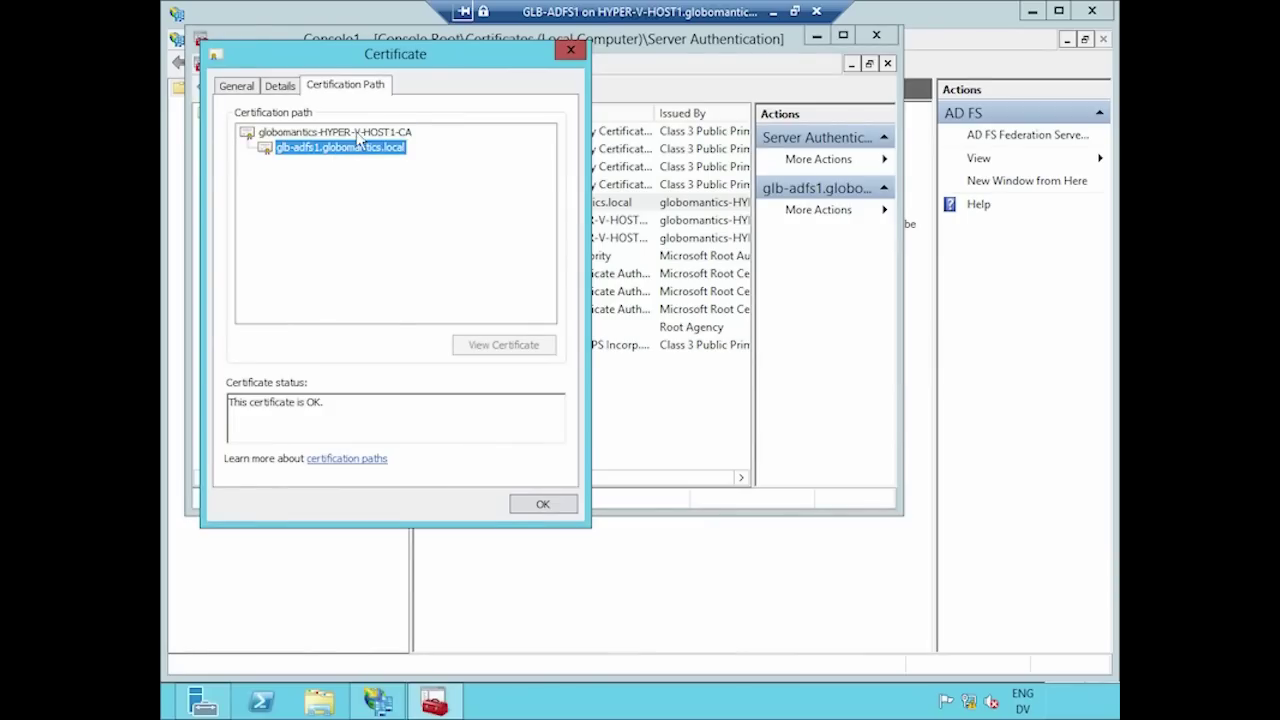
left_click(357, 134)
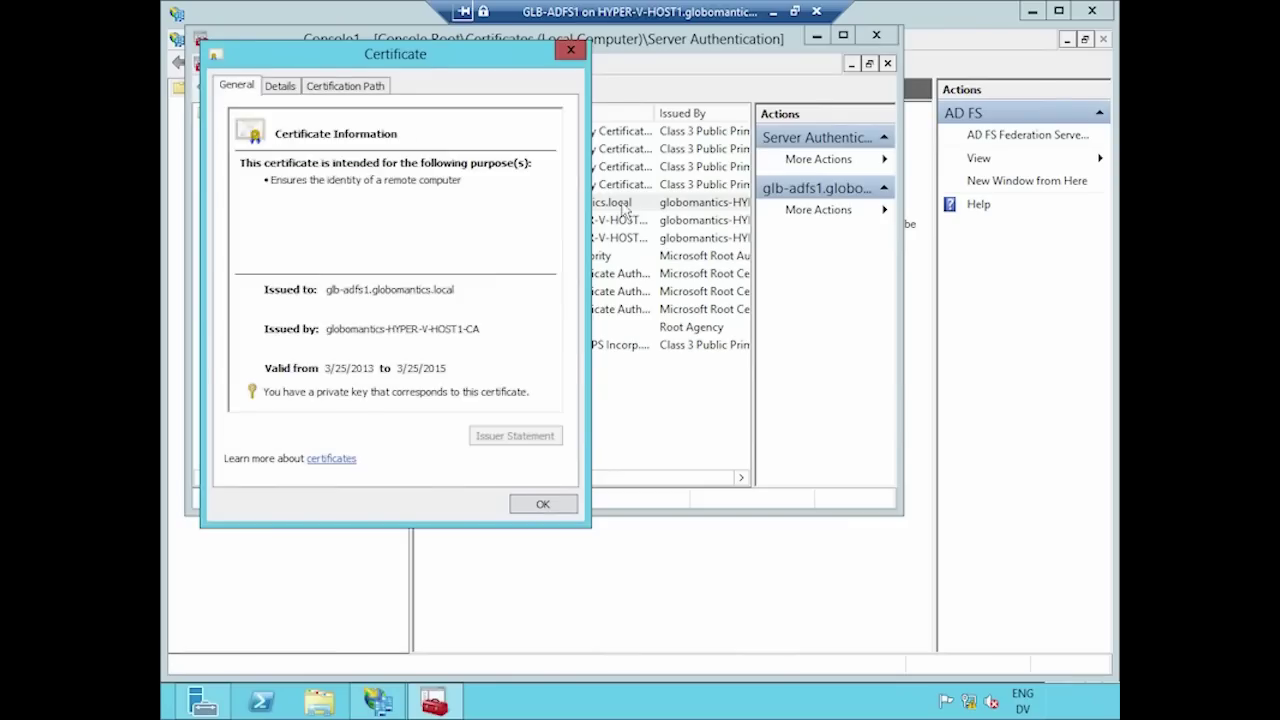
left_click(542, 503)
Step: Close the Certificates console without saving and launch the AD FS Federation Server Configuration Wizard
left_click(876, 35)
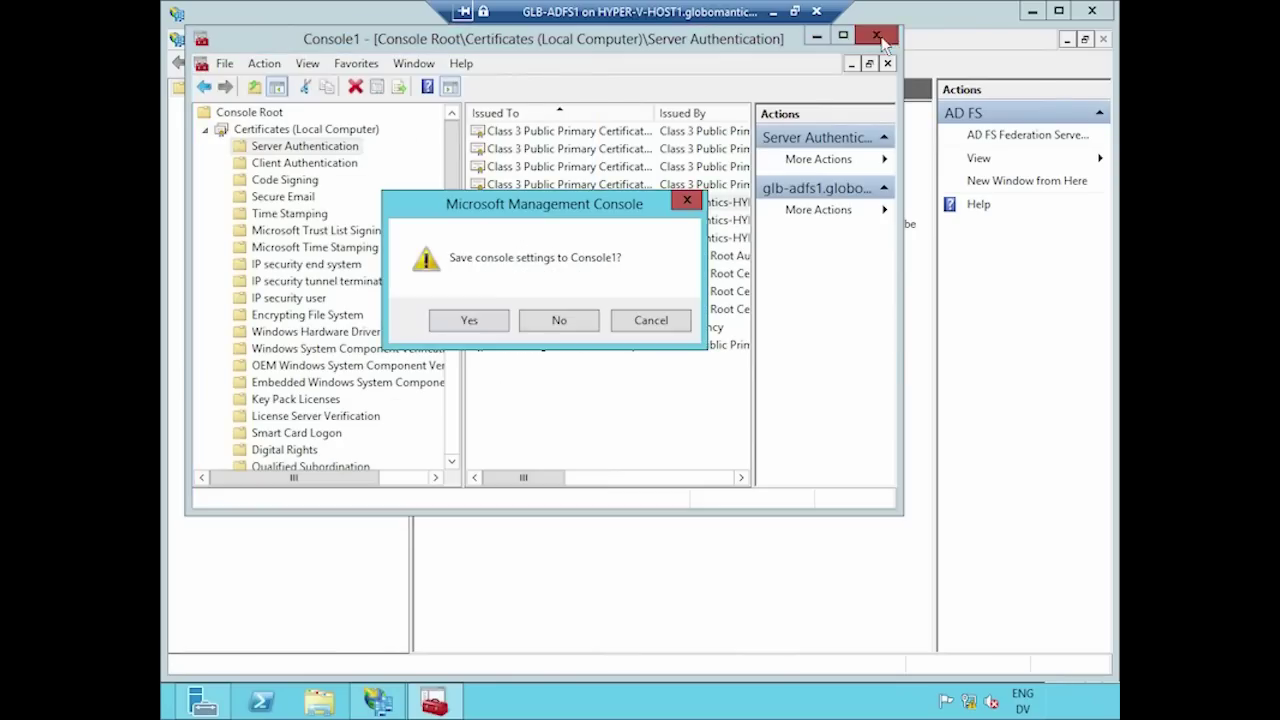
left_click(542, 321)
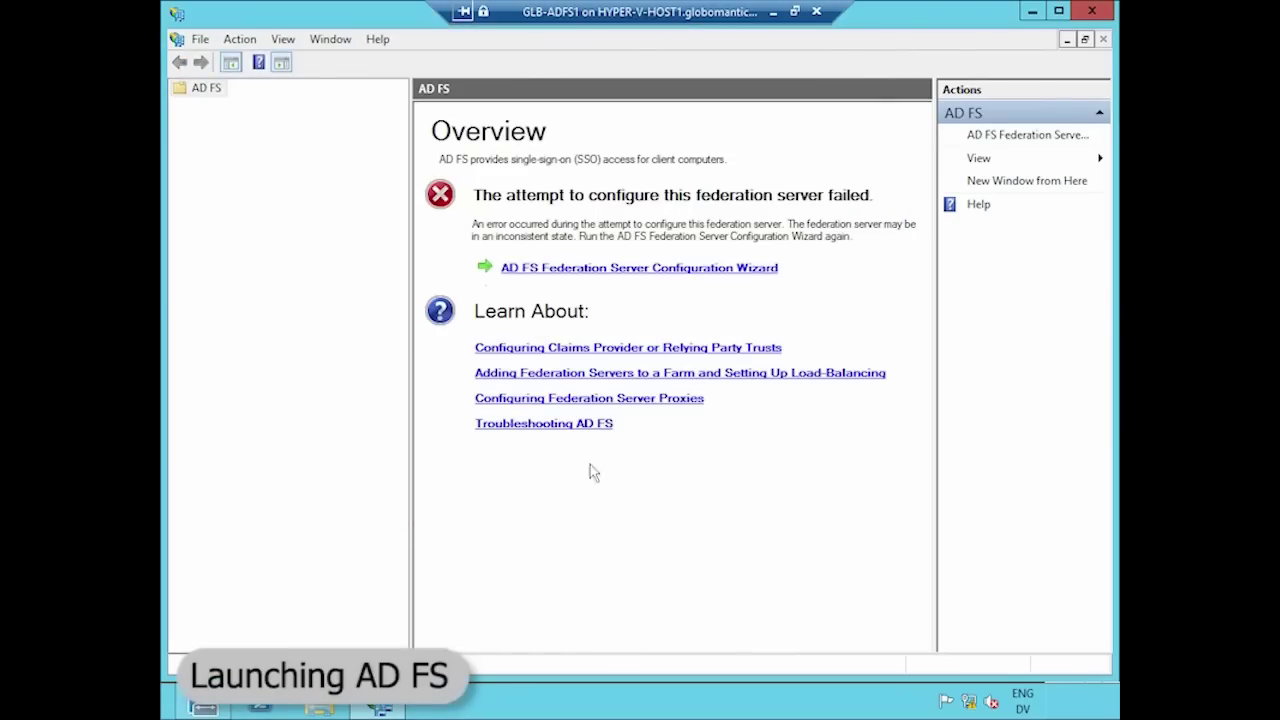
left_click(713, 270)
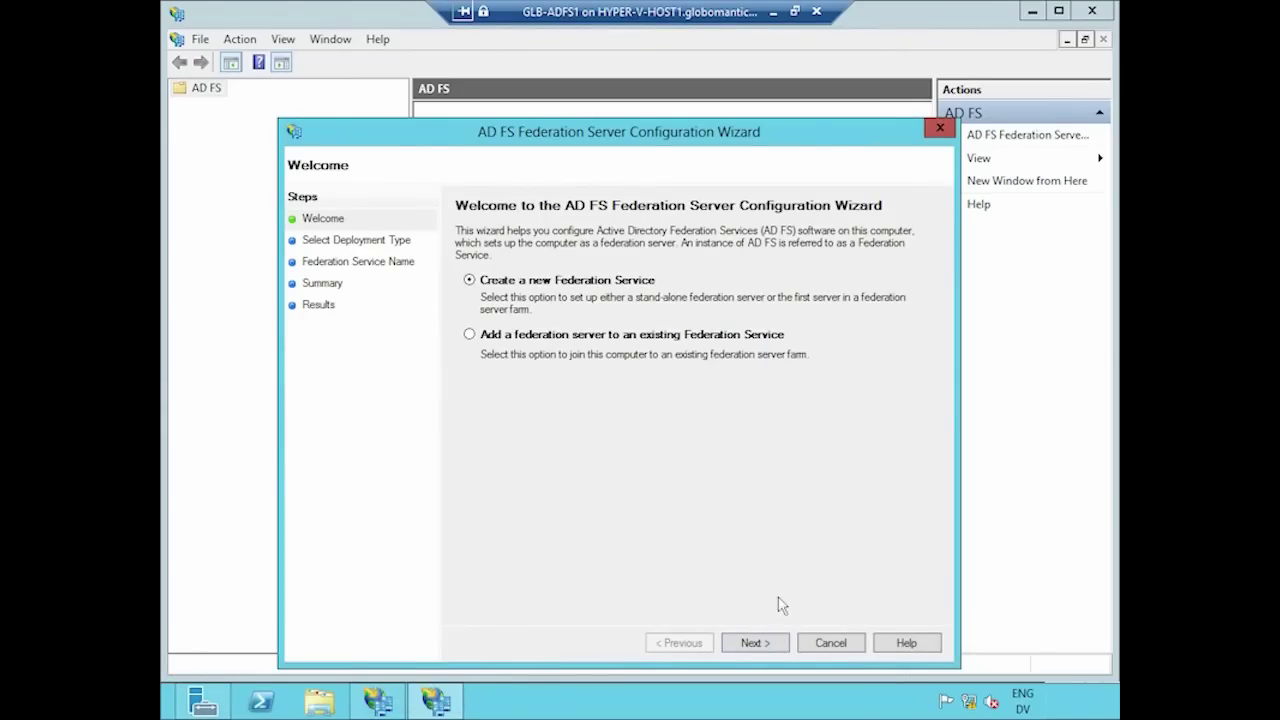
Step: Choose a stand-alone federation server deployment in the wizard
left_click(778, 645)
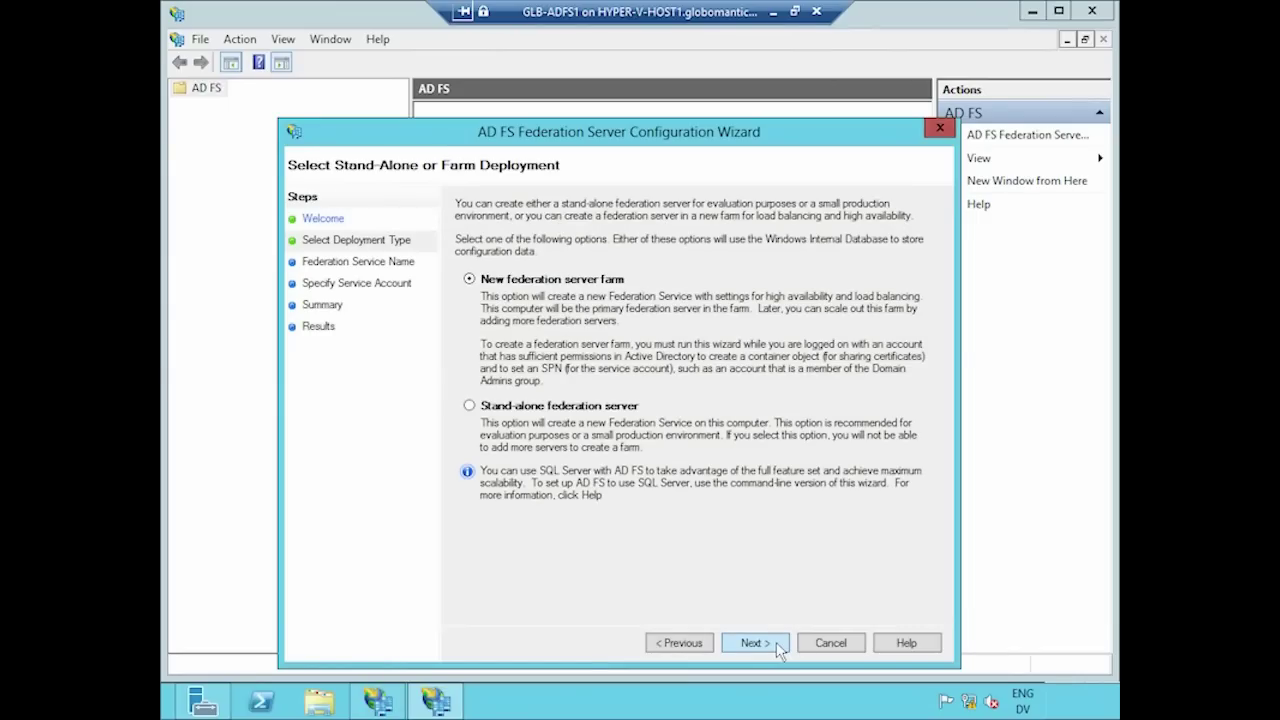
left_click(600, 405)
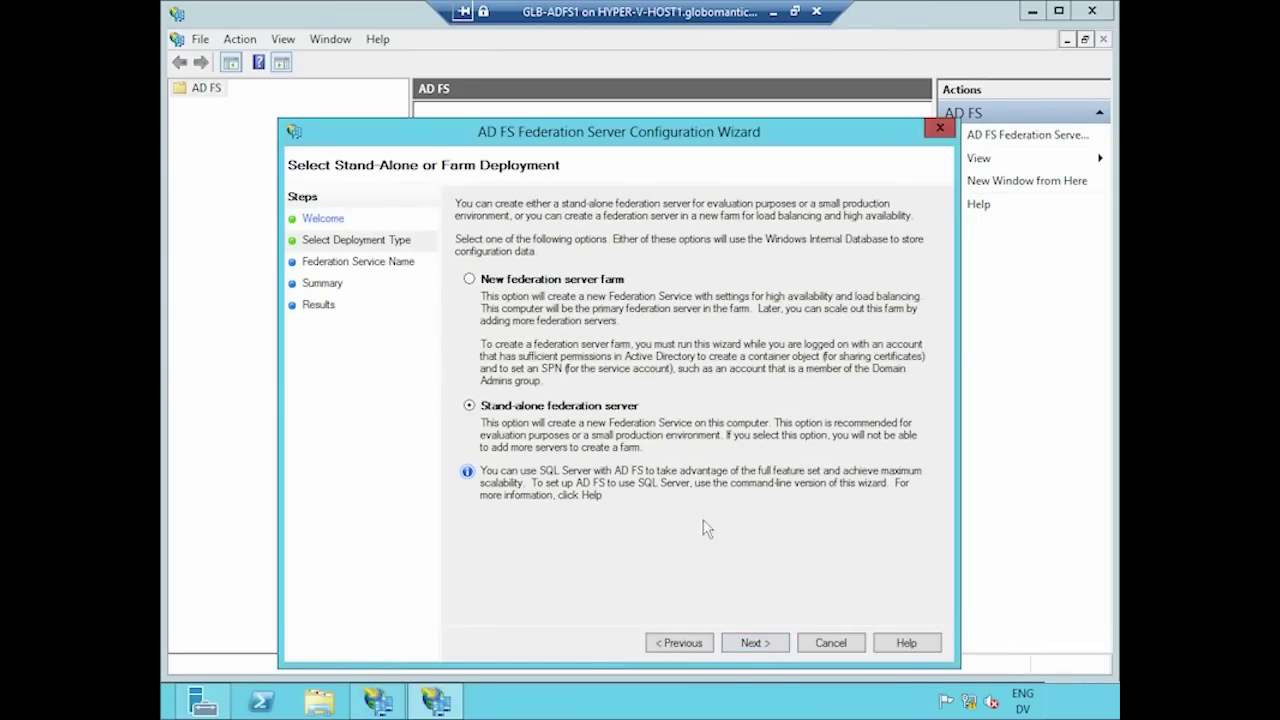
left_click(742, 642)
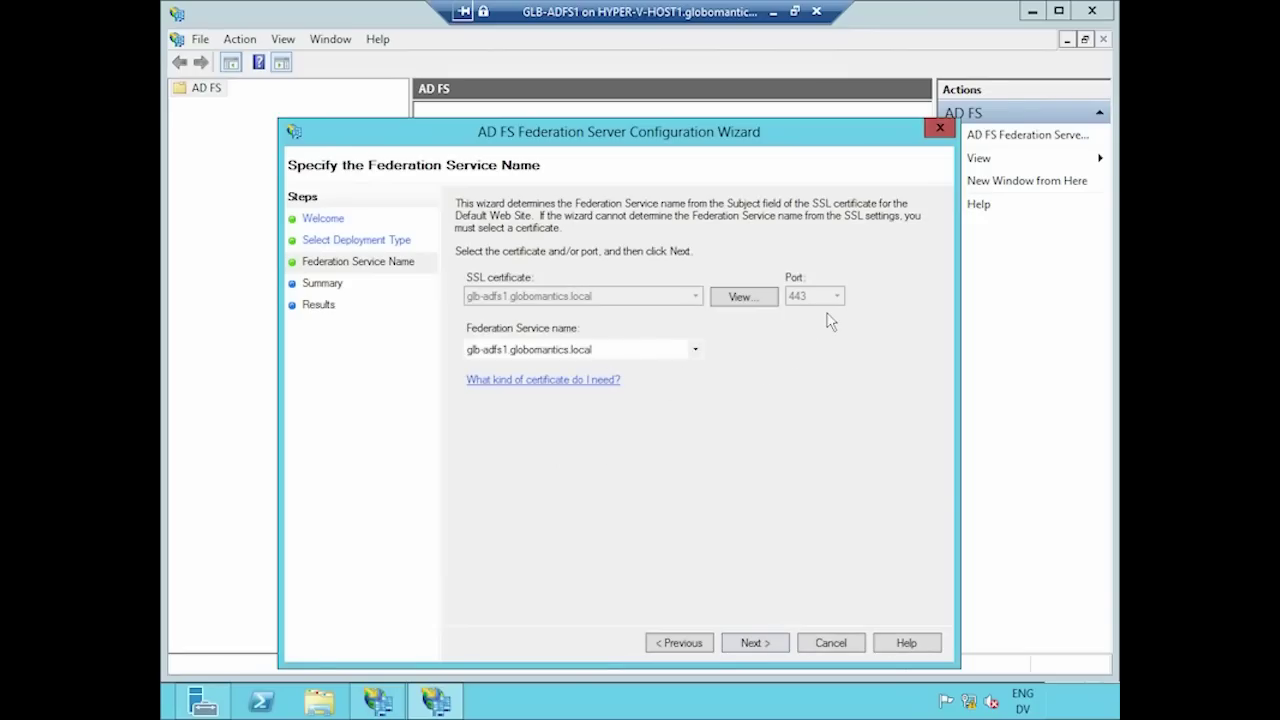
Step: Inspect the glb-adfs1.globomantics.local SSL certificate's path and details, then proceed to the settings summary
left_click(772, 302)
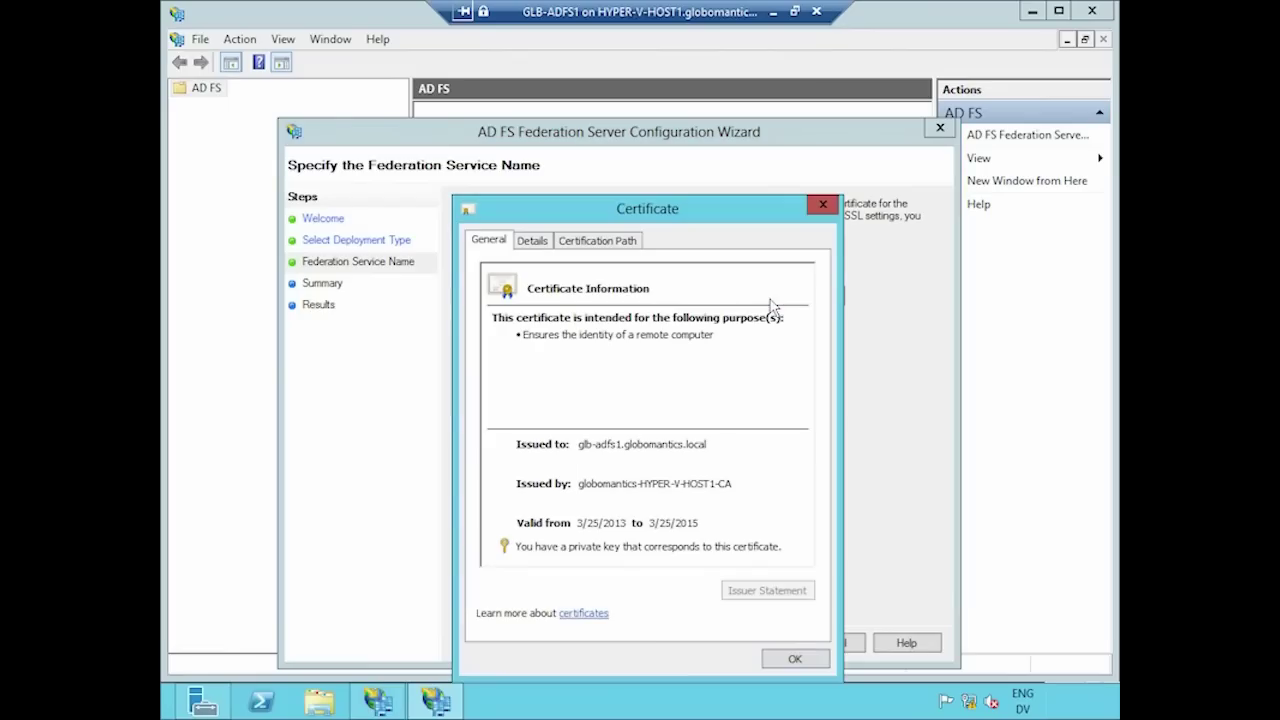
left_click(559, 244)
left_click(533, 245)
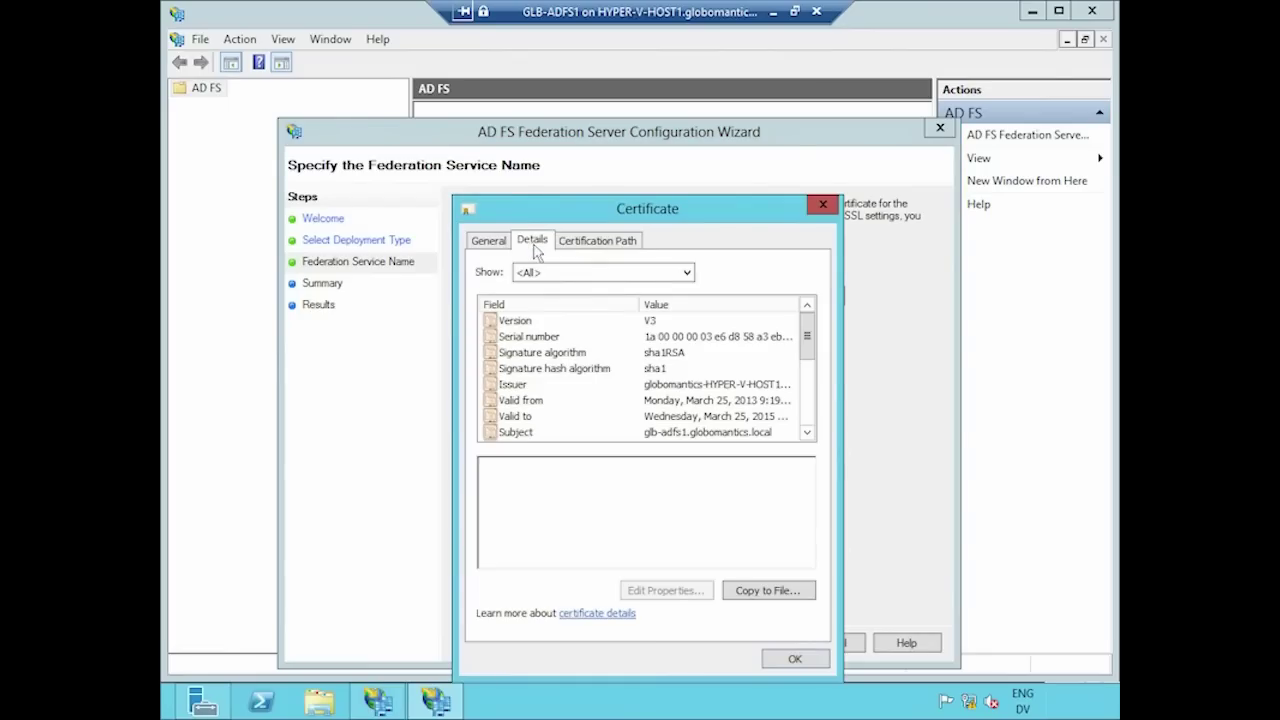
left_click(775, 656)
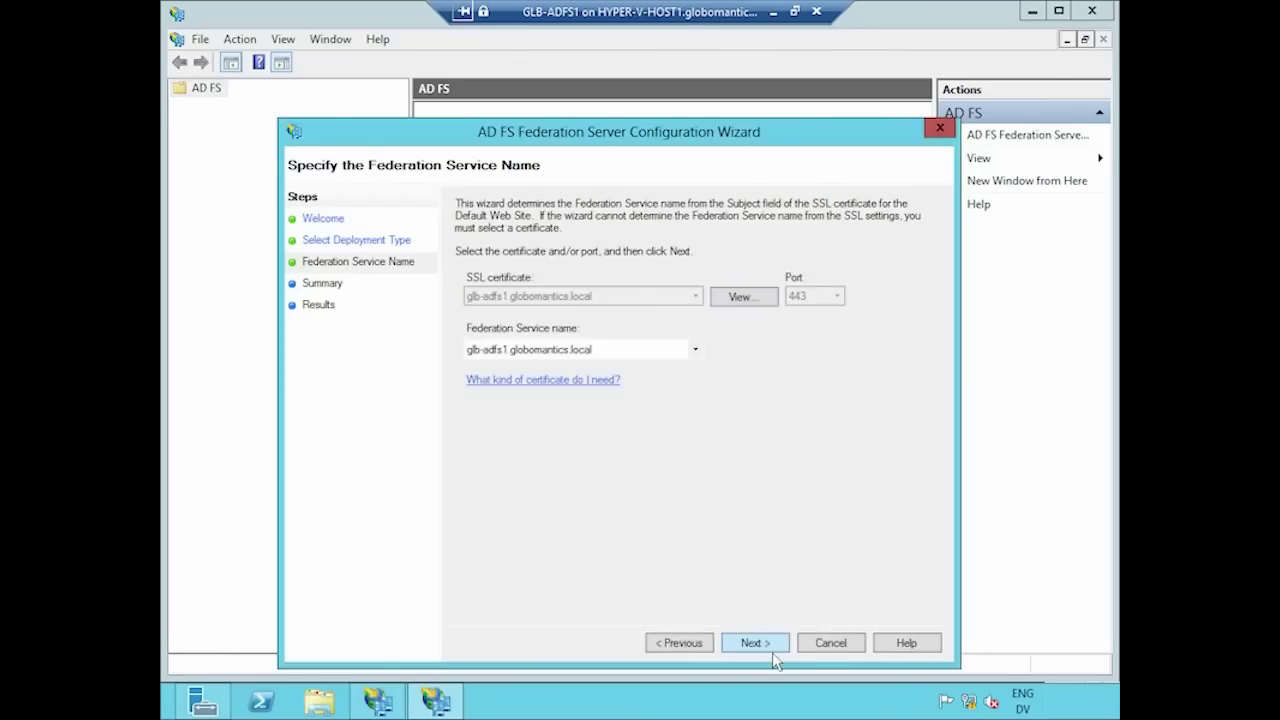
left_click(771, 645)
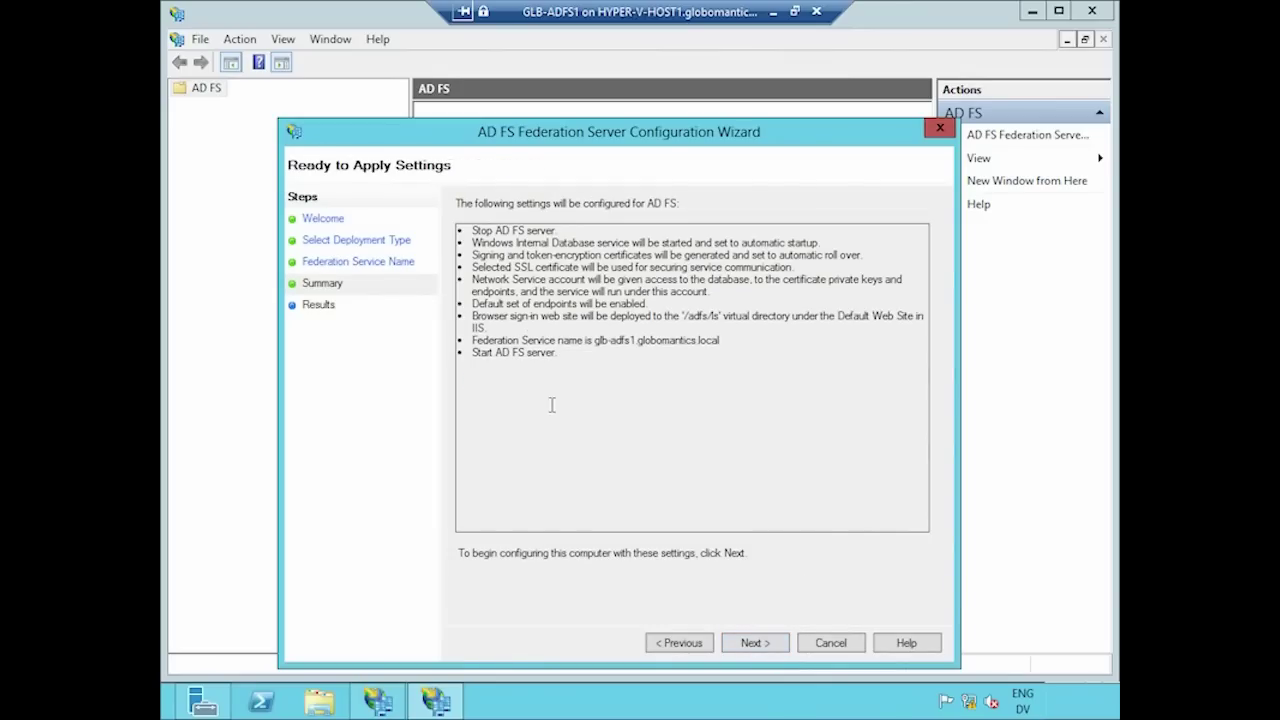
Step: Review the summary items, from stopping AD FS to the /adfs/ls directory, then start the configuration
left_click_drag(495, 236, 527, 240)
left_click_drag(472, 243, 597, 243)
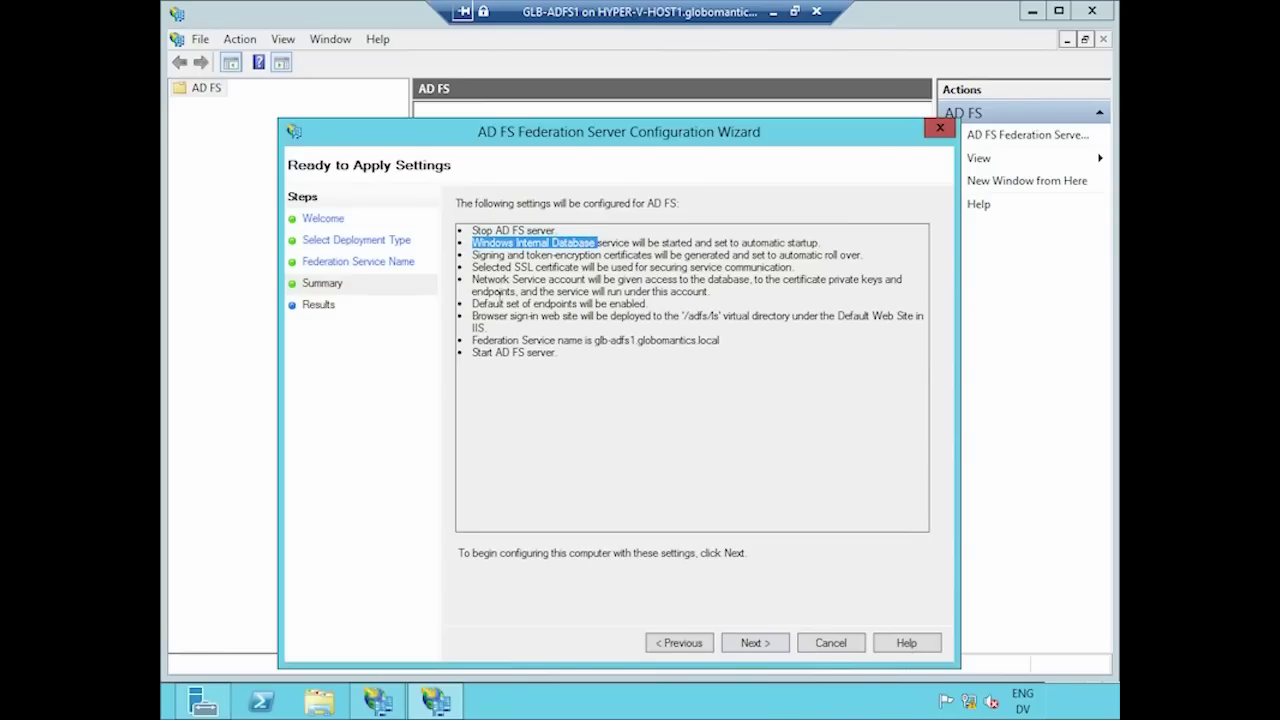
left_click_drag(472, 256, 604, 256)
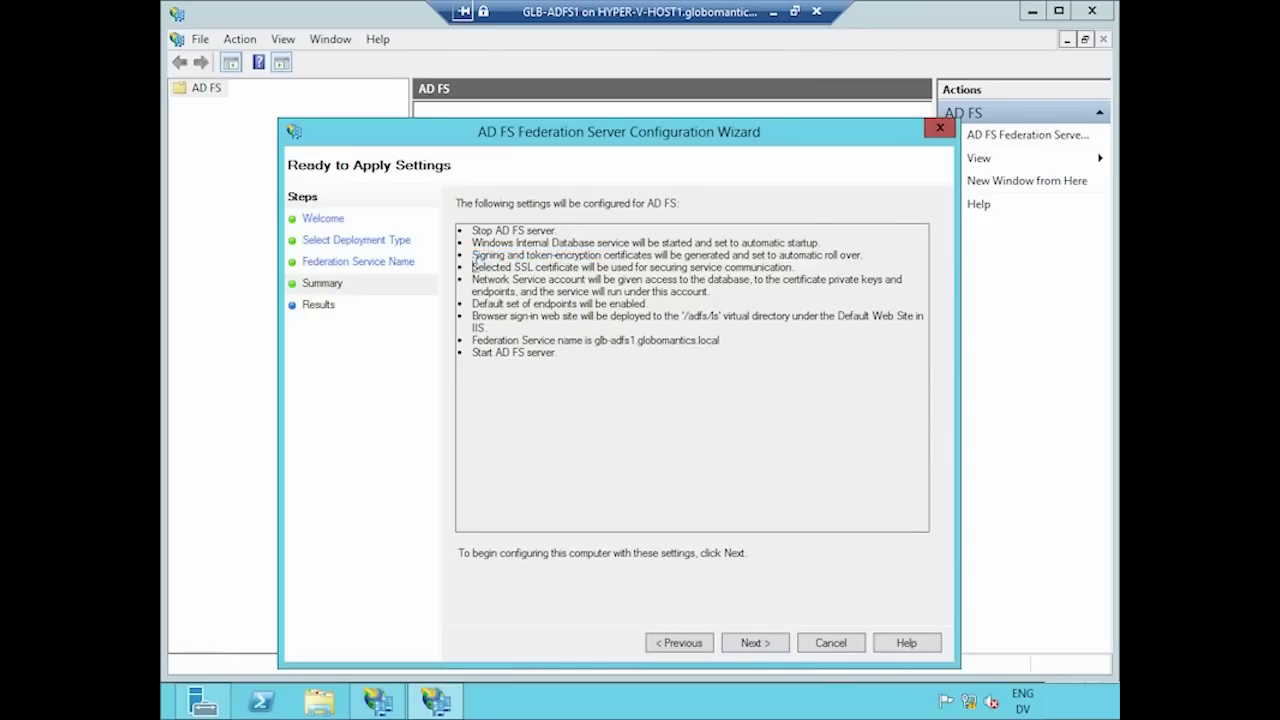
left_click_drag(473, 267, 580, 268)
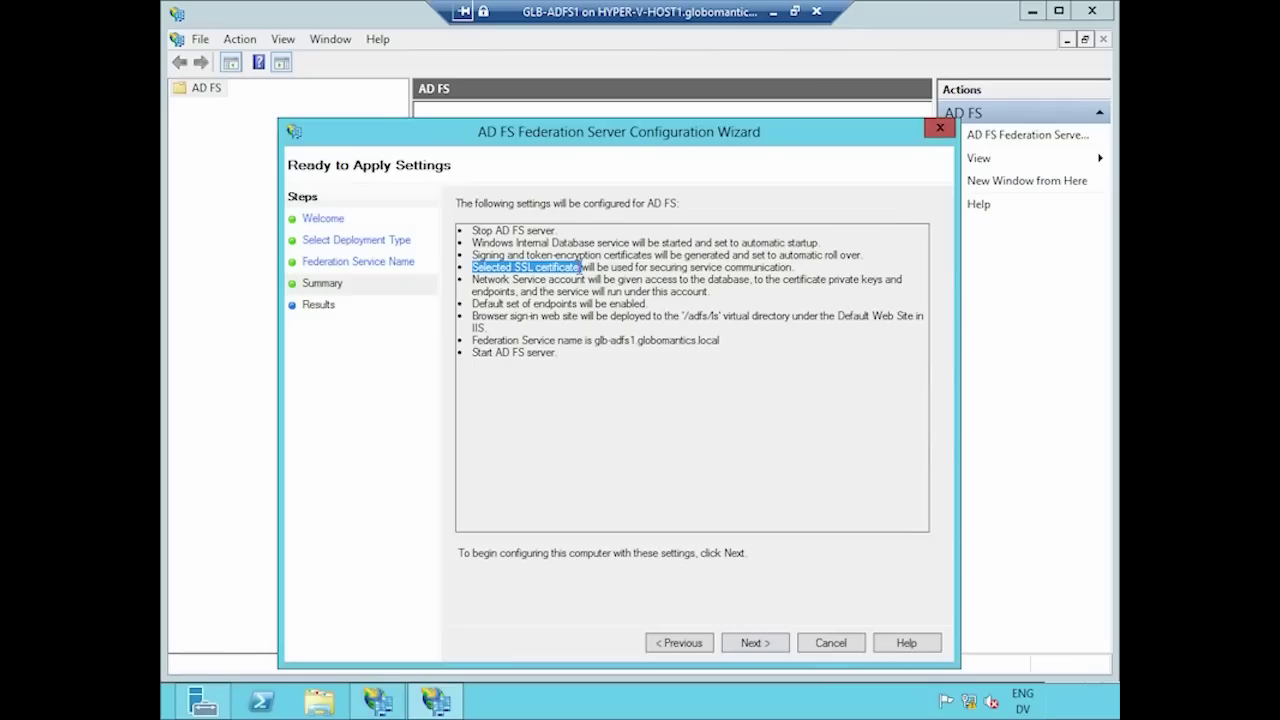
left_click_drag(472, 280, 588, 281)
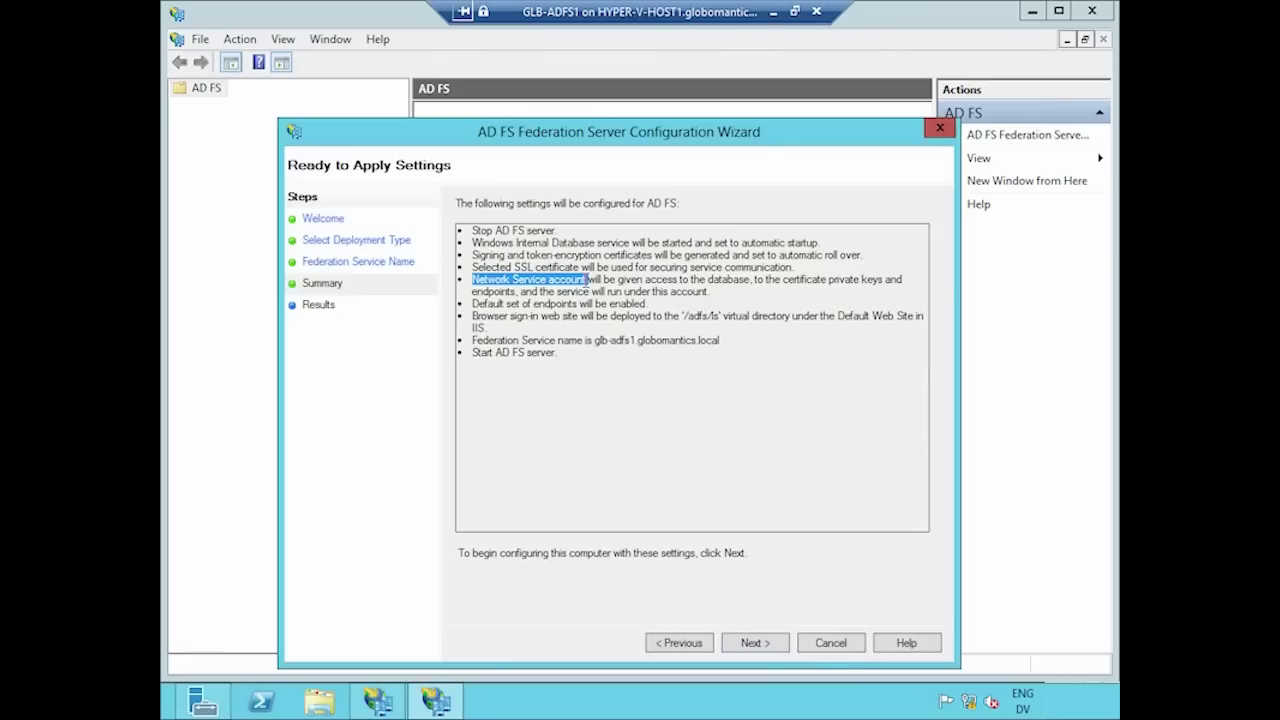
left_click_drag(533, 303, 578, 304)
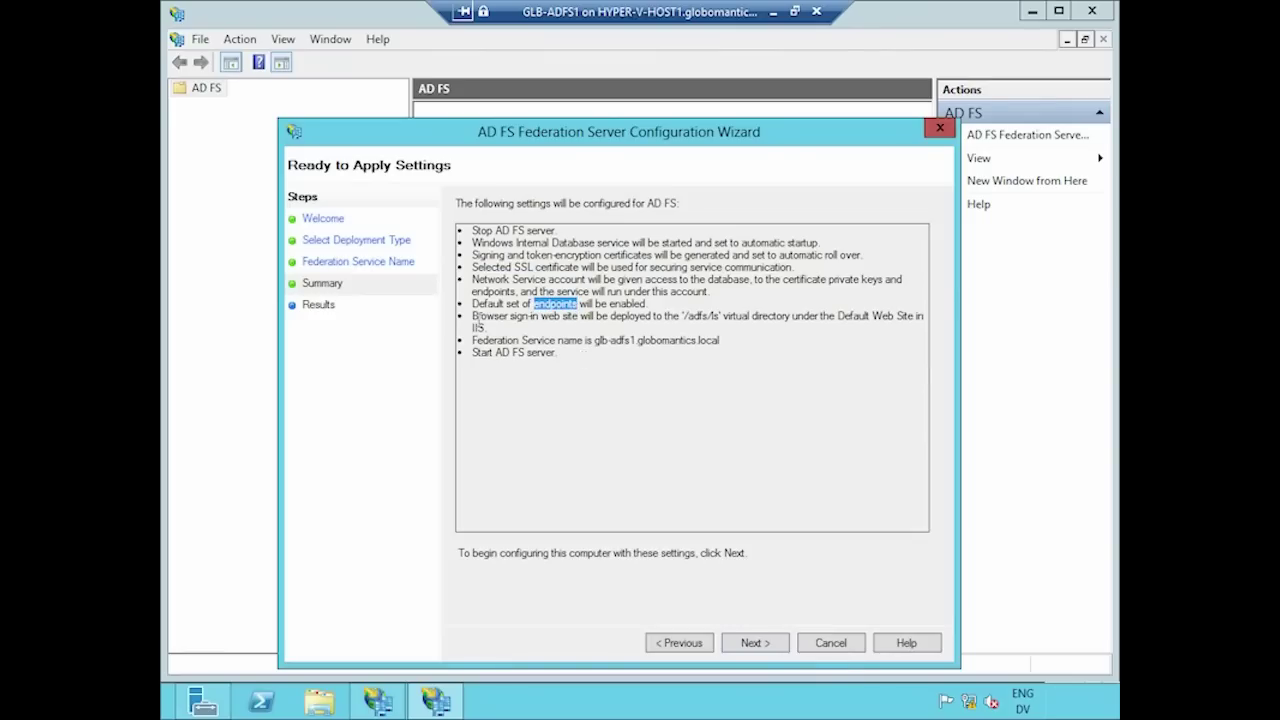
left_click_drag(472, 317, 580, 320)
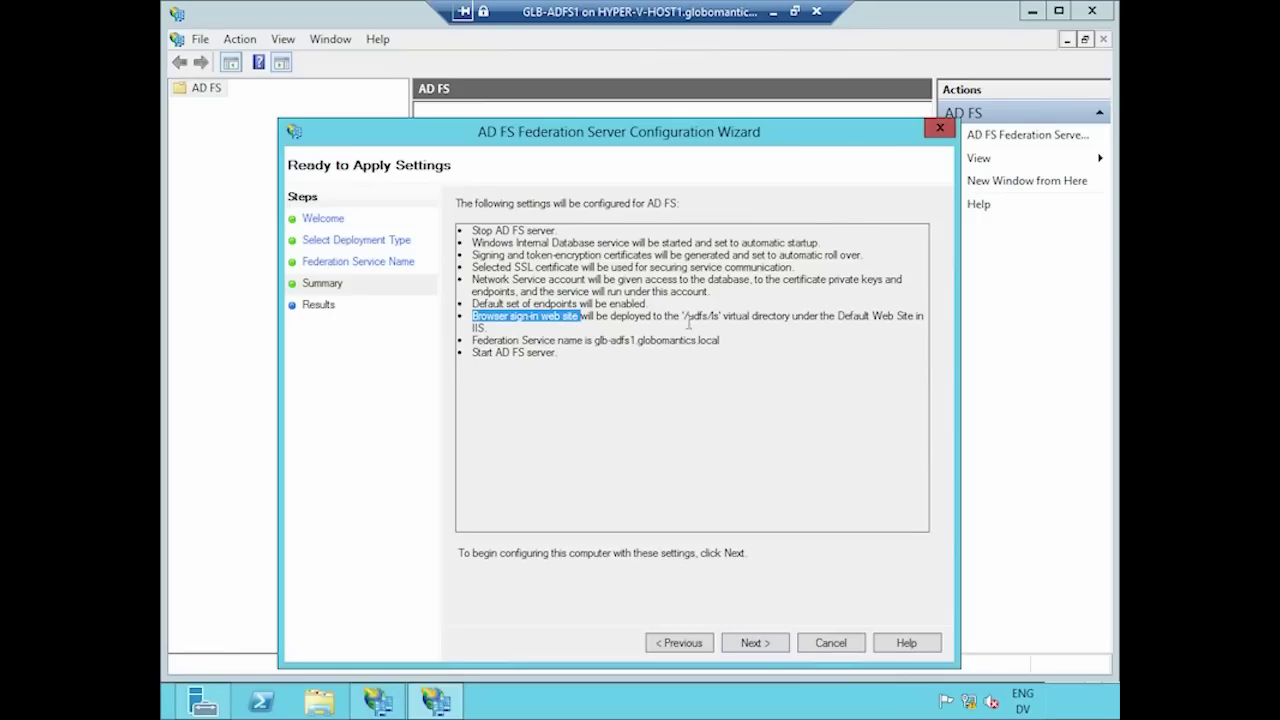
left_click_drag(683, 315, 720, 317)
left_click(721, 331)
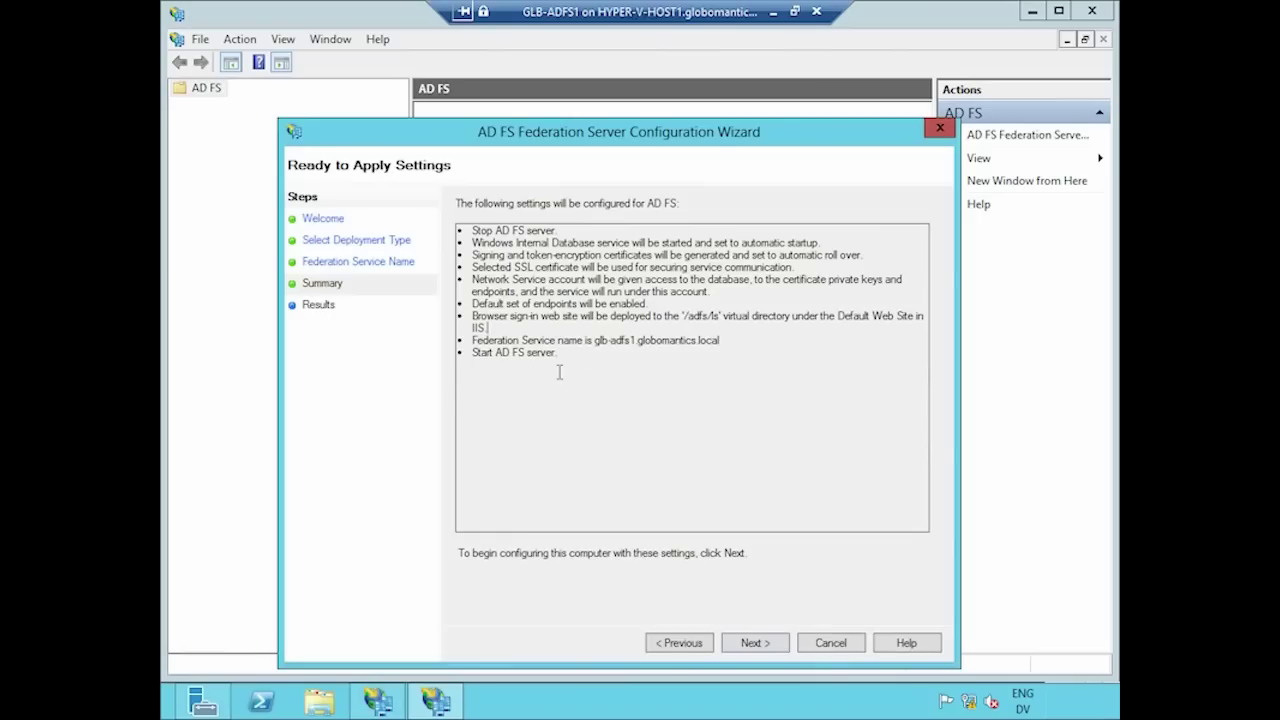
left_click(784, 645)
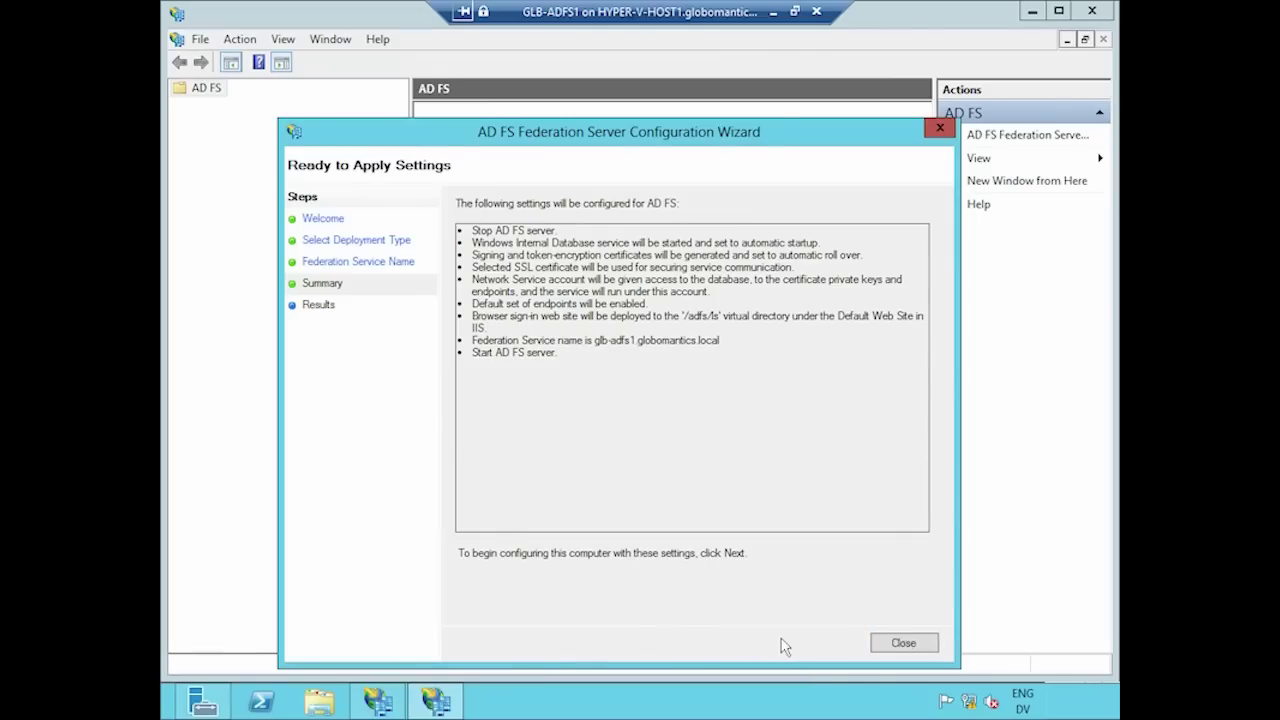